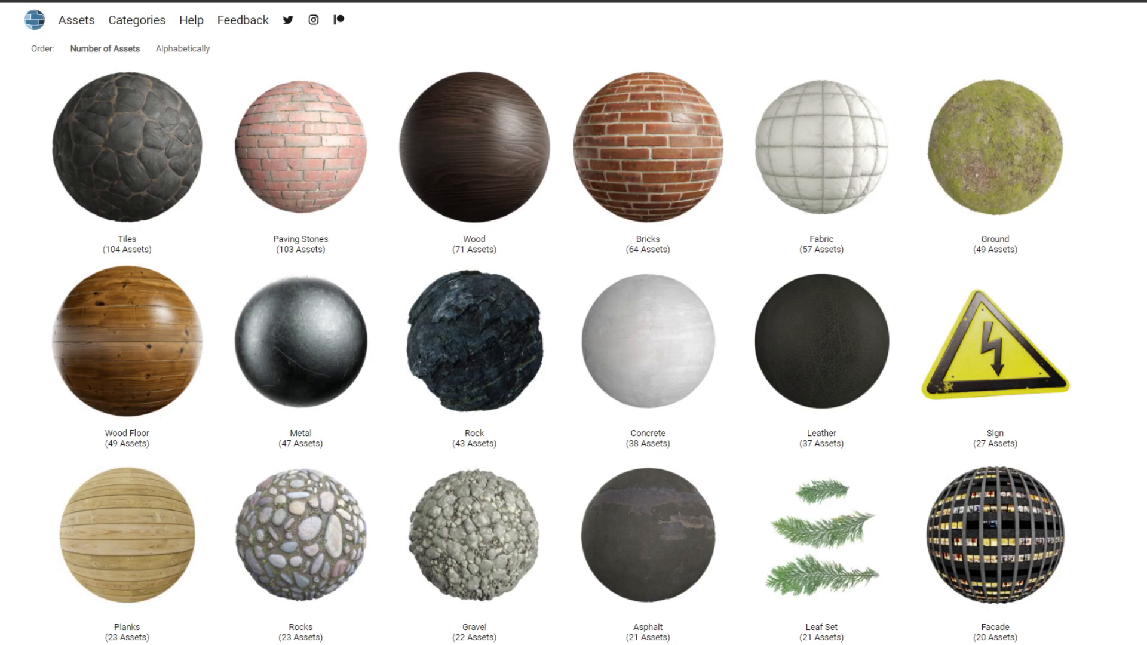
- Switch to the Material Editor and arrange its window so the material list, properties and preview areas are fully in view
mouse_move(890, 2)
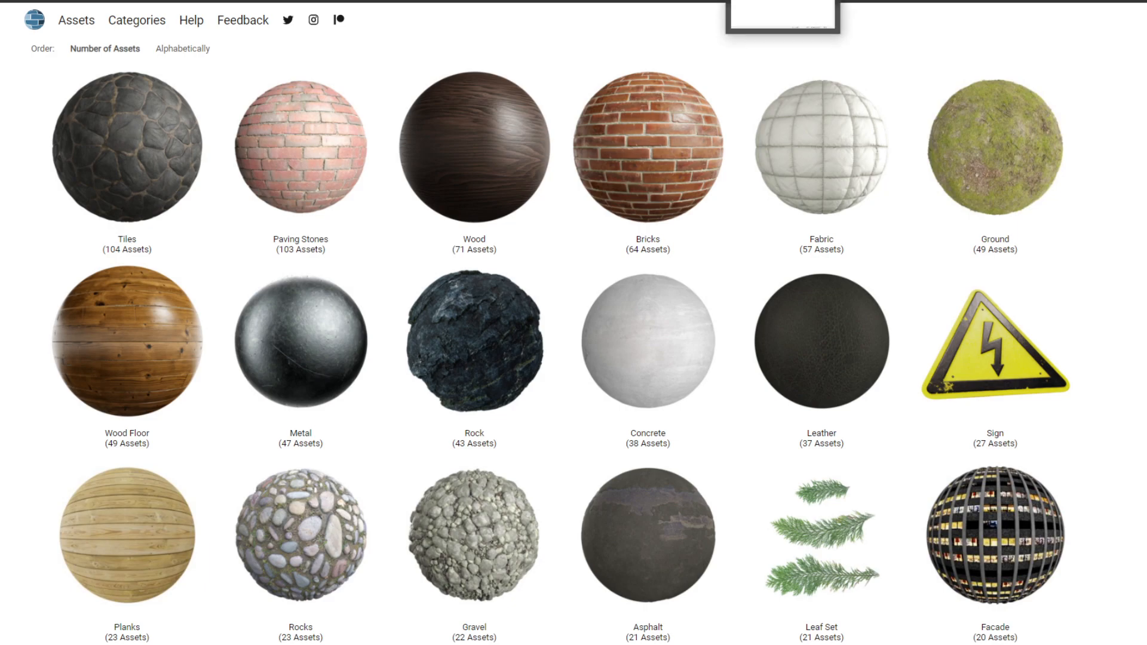
click(891, 3)
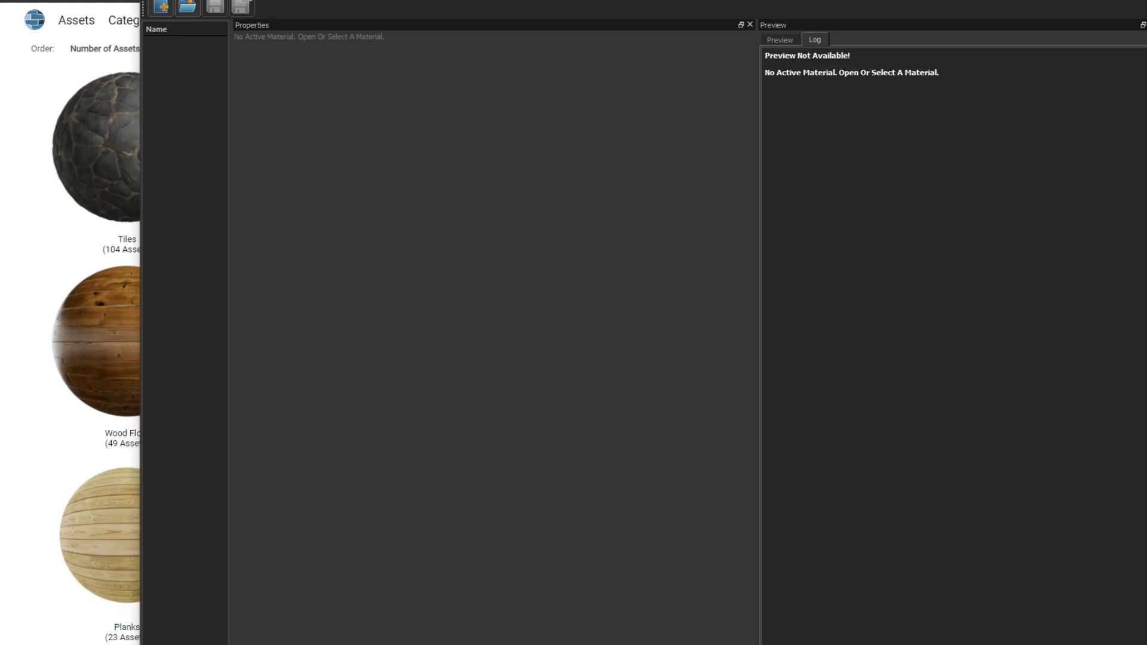
drag(327, 1, 203, 24)
drag(1146, 160, 982, 159)
drag(531, 37, 643, 82)
drag(170, 187, 368, 215)
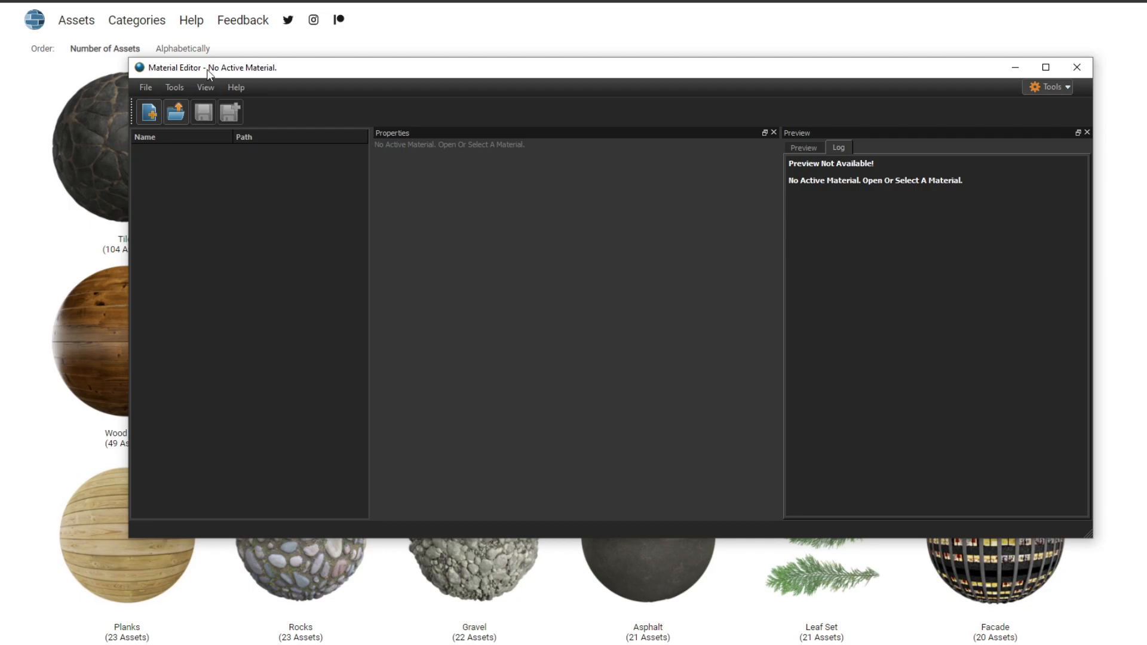
- Create a new material and check the editor's general and developer options, accepting them
click(143, 114)
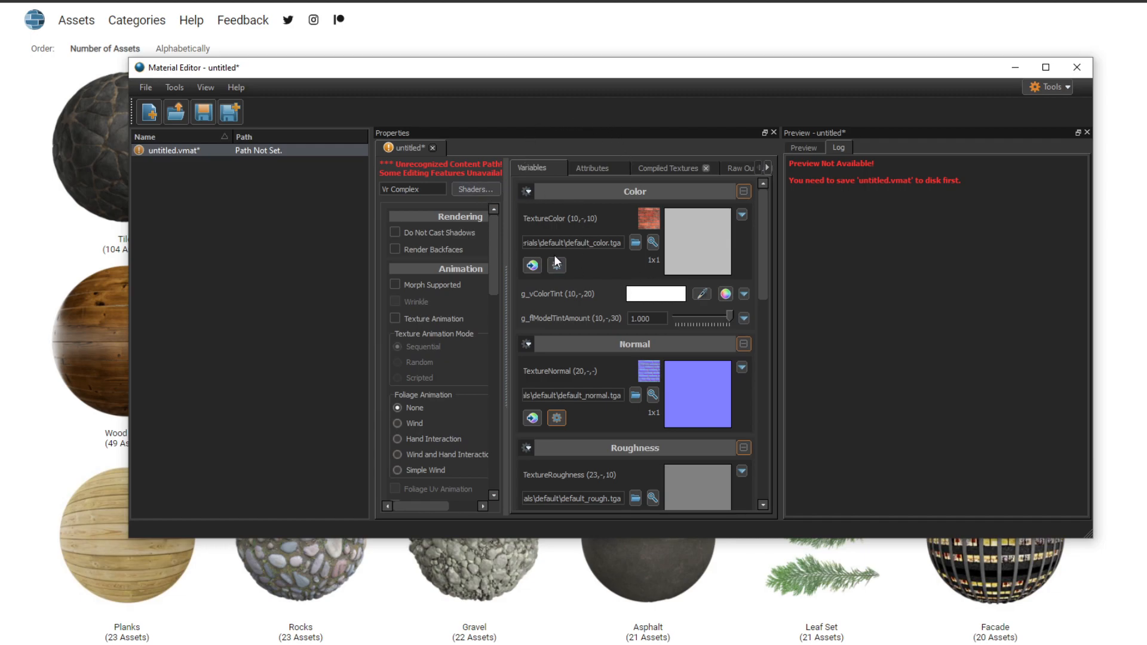
click(186, 87)
click(180, 105)
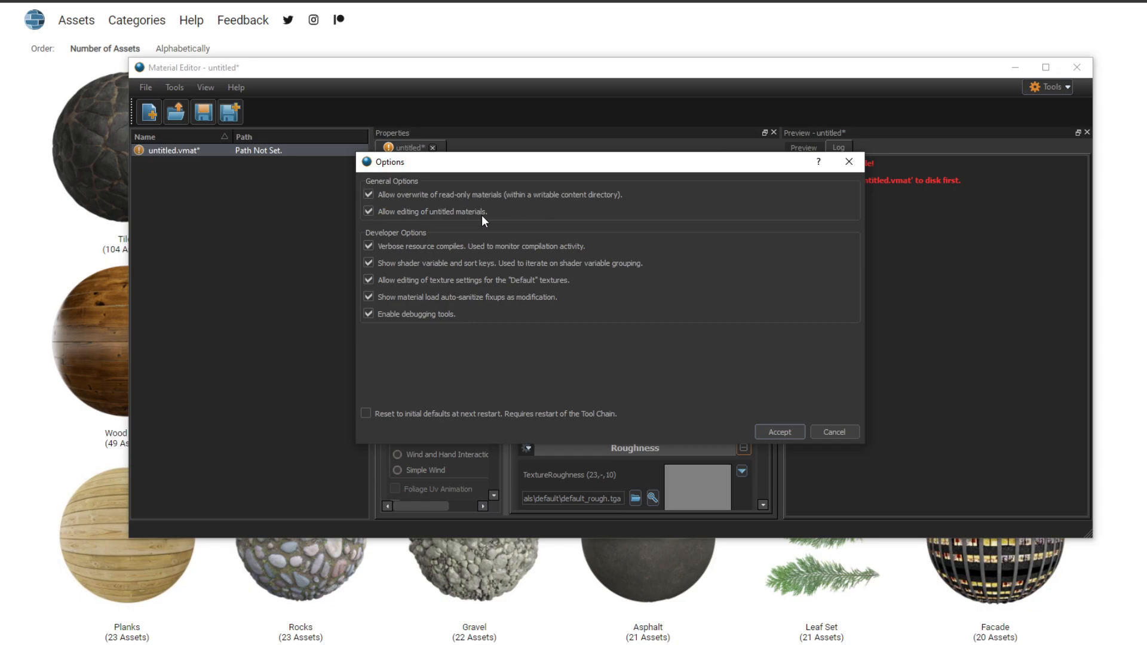
click(774, 431)
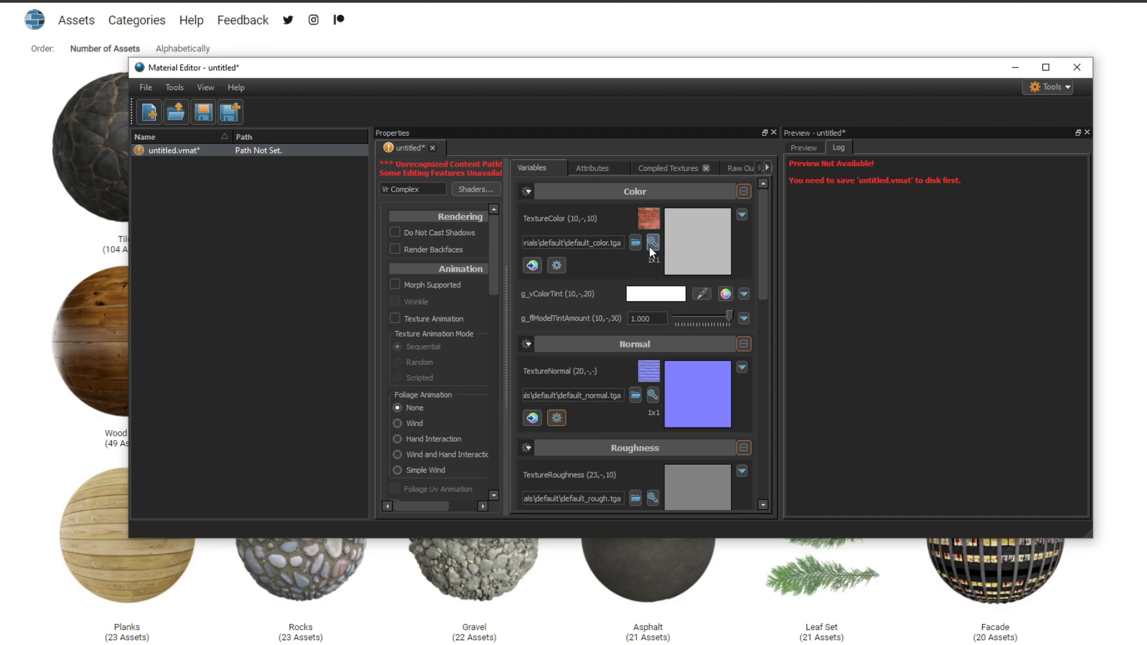
click(174, 87)
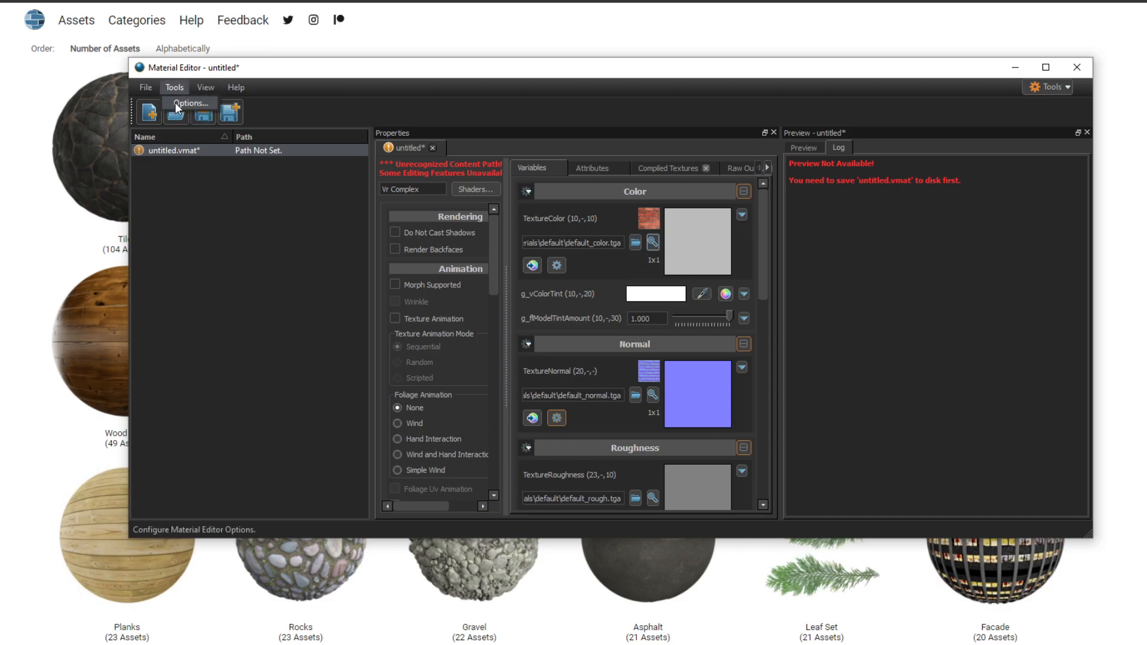
click(176, 102)
key(Return)
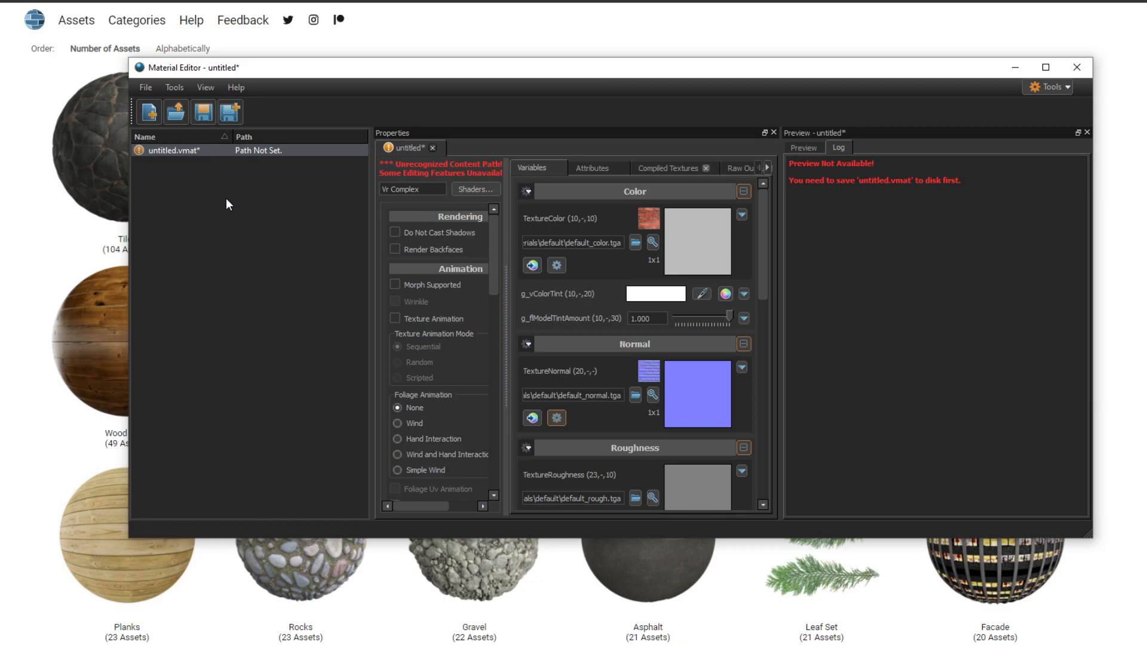
- In the browser, download the Rock 035 material from the Rock category as a 2K-PNG zip and open the archive to inspect its textures
click(7, 143)
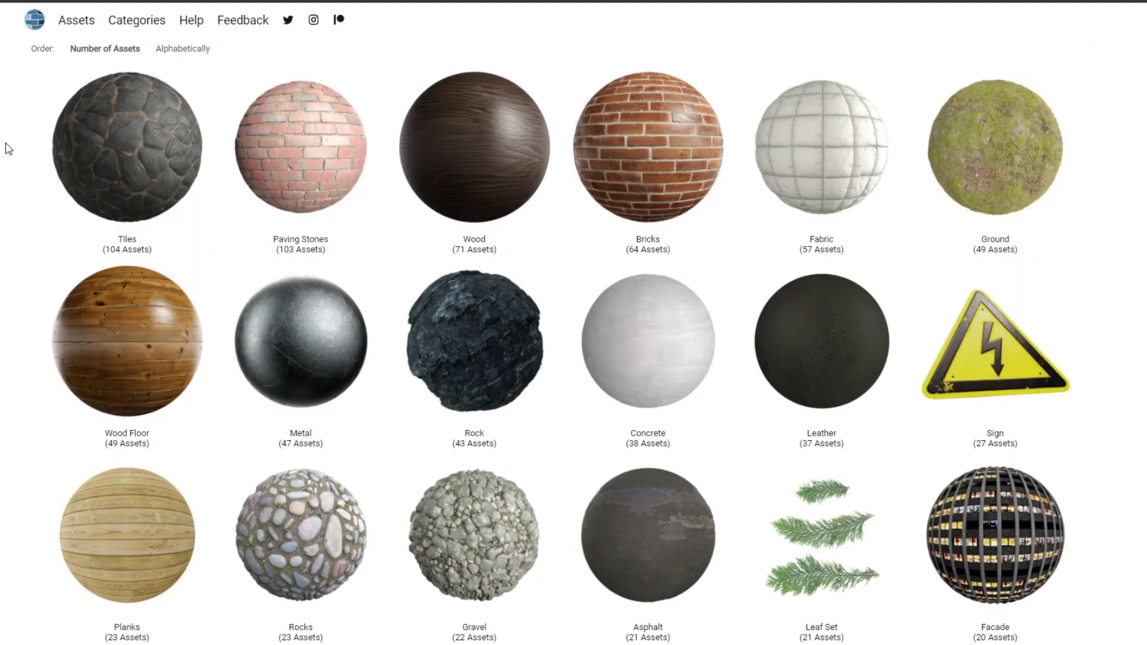
click(495, 372)
click(104, 209)
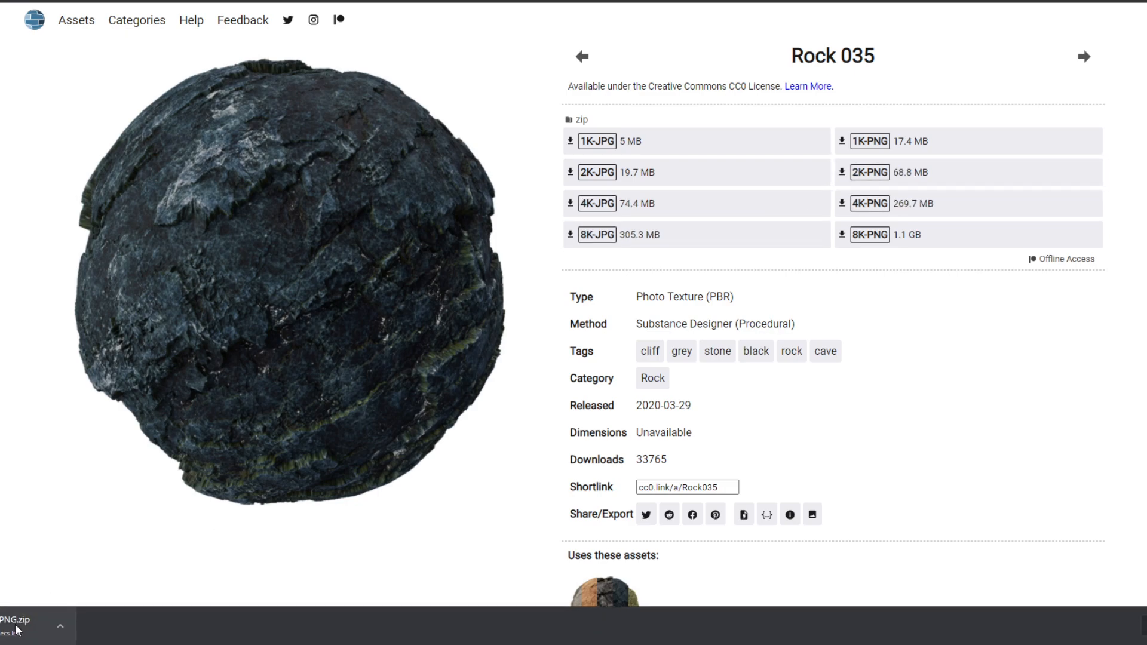
click(17, 630)
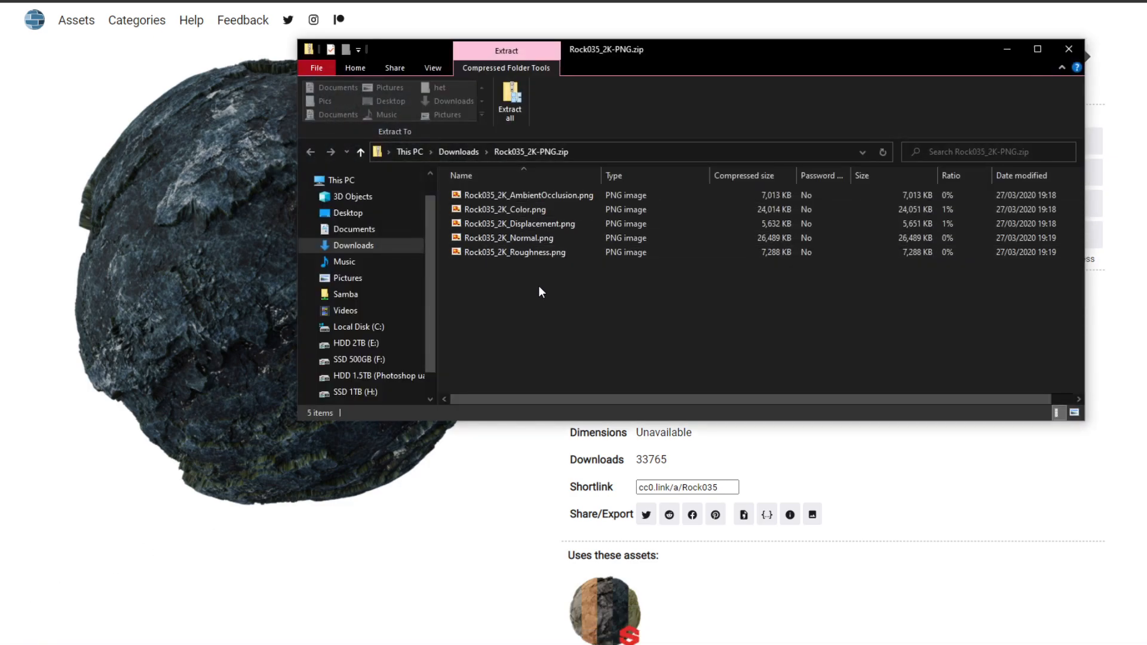
drag(539, 285, 510, 195)
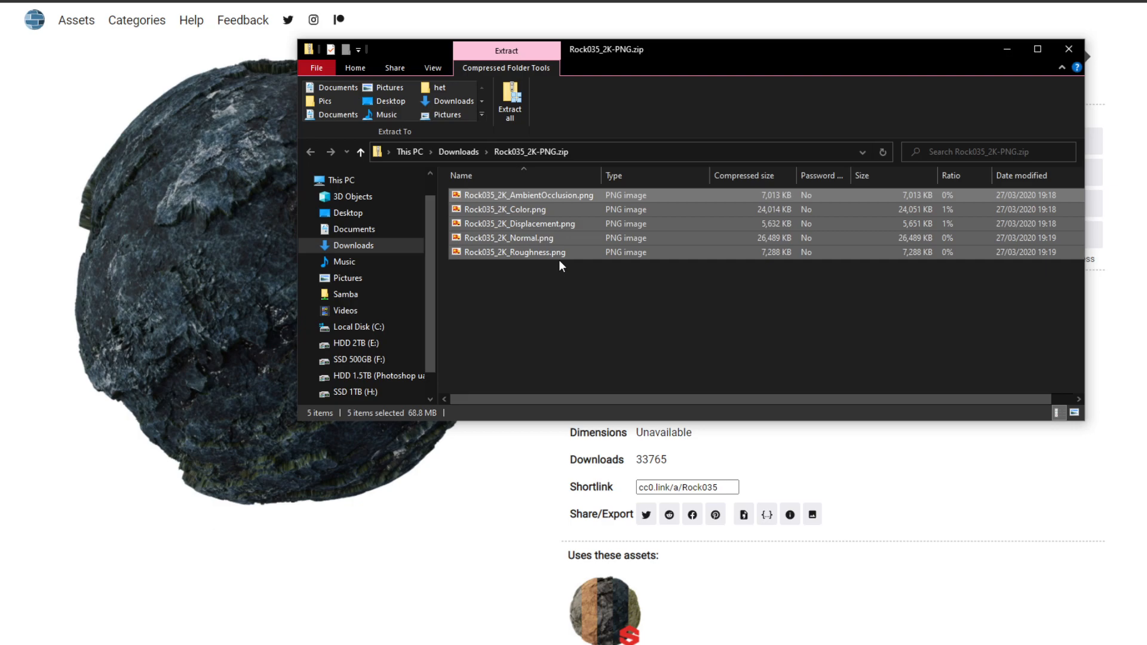
click(641, 296)
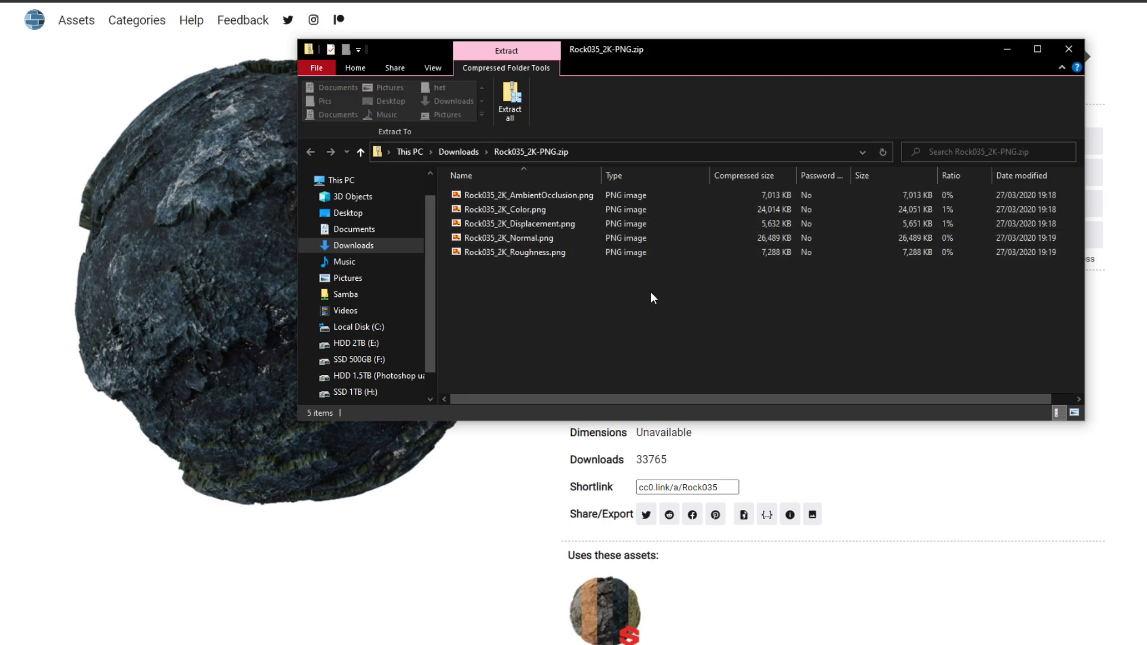
- Browse drive H to Half-Life Alyx\content\hlvr_addons\tutorials\materials\textures and examine the naming of the rock texture files
scroll(382, 368, down, 1)
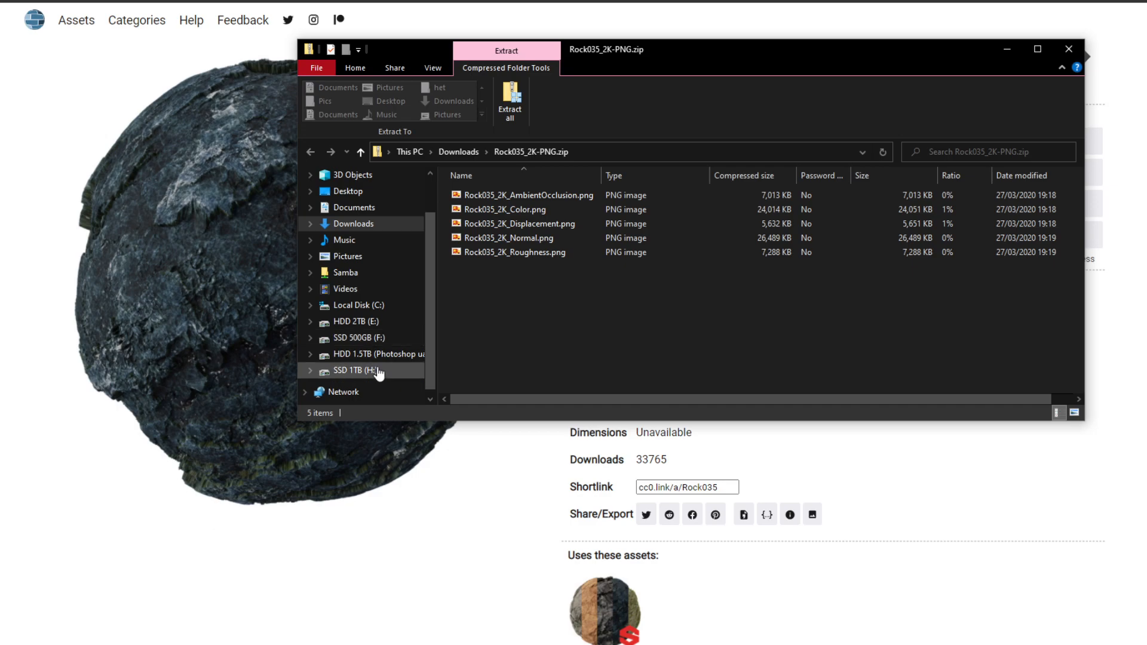
click(378, 371)
double_click(521, 322)
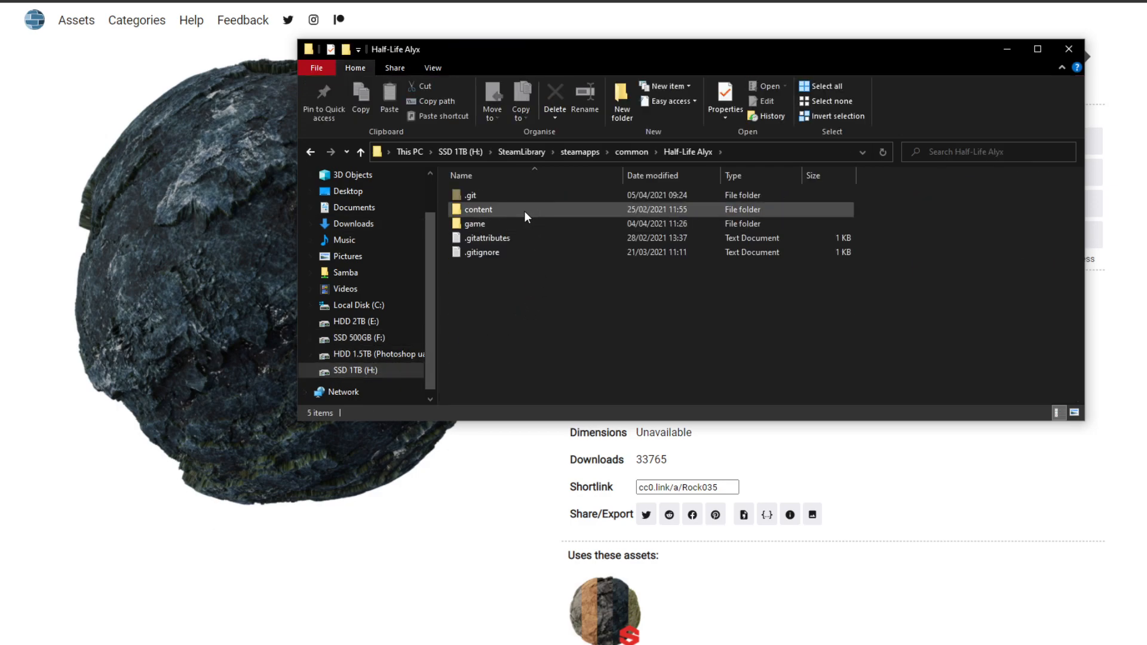
double_click(524, 210)
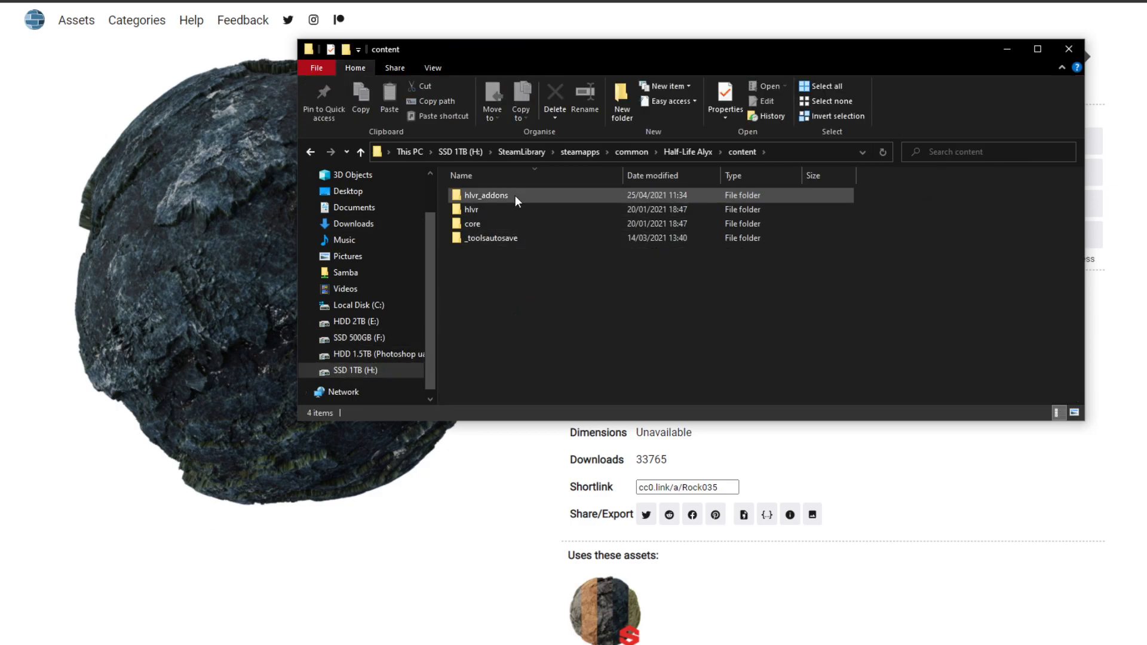
double_click(515, 195)
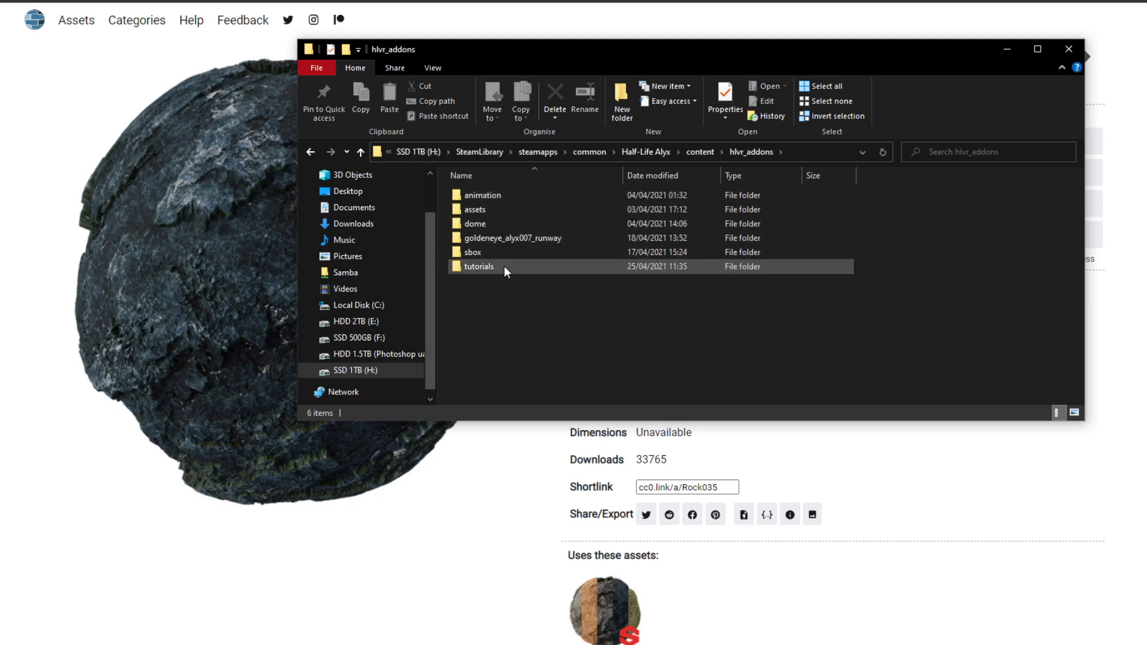
double_click(504, 267)
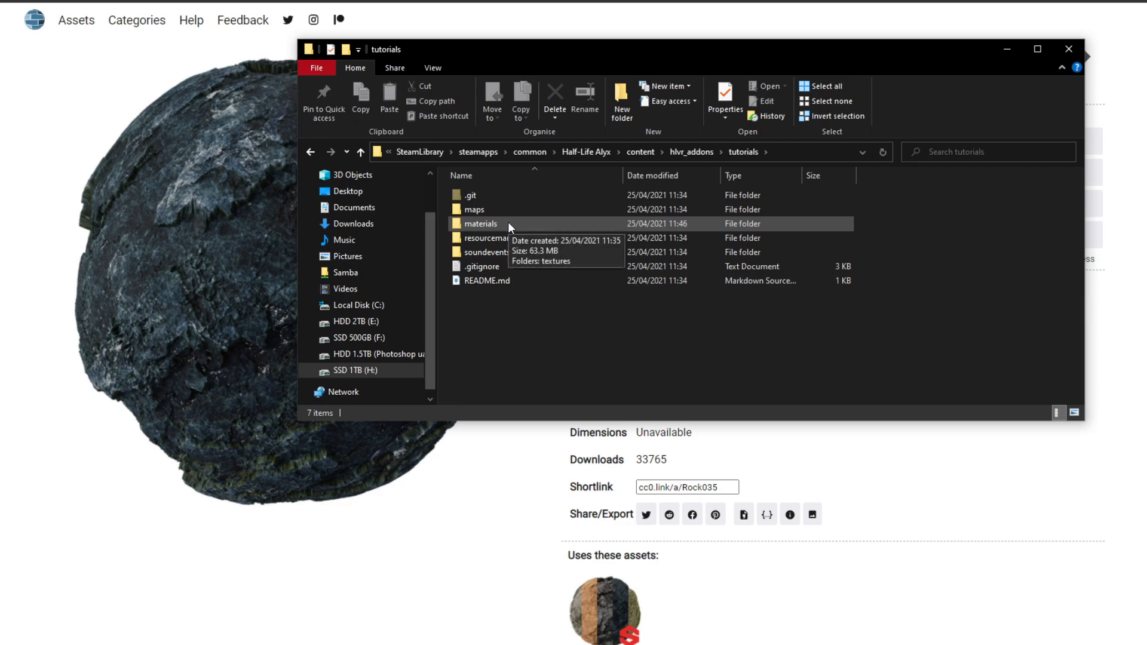
double_click(508, 225)
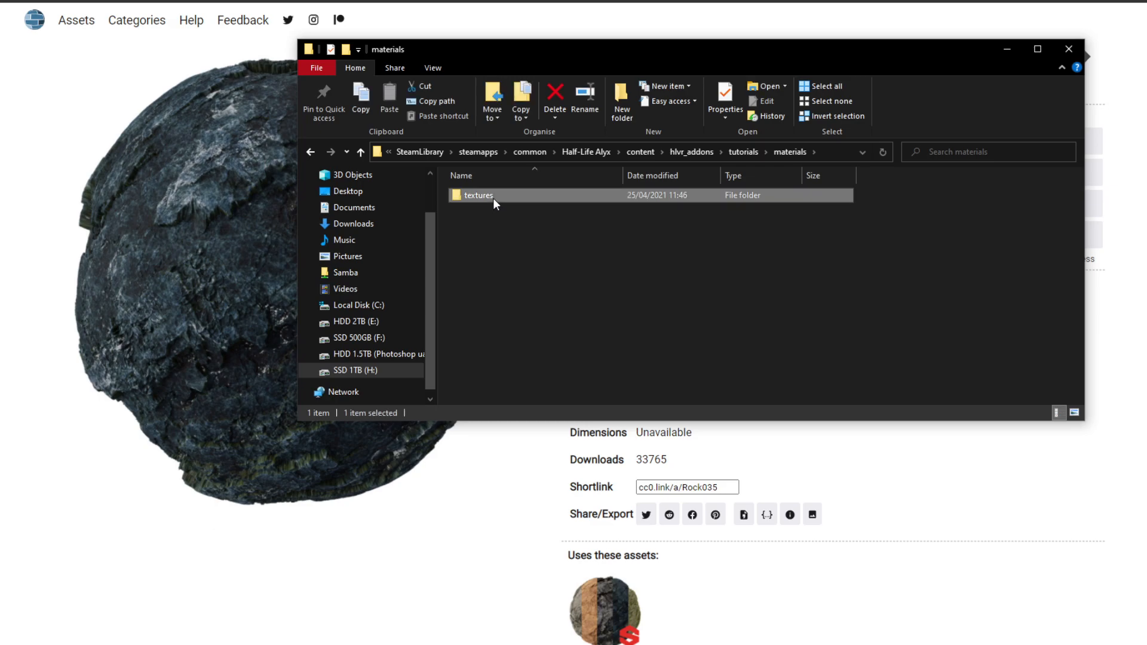
double_click(493, 198)
drag(814, 275, 447, 212)
click(584, 292)
drag(750, 285, 478, 206)
click(557, 293)
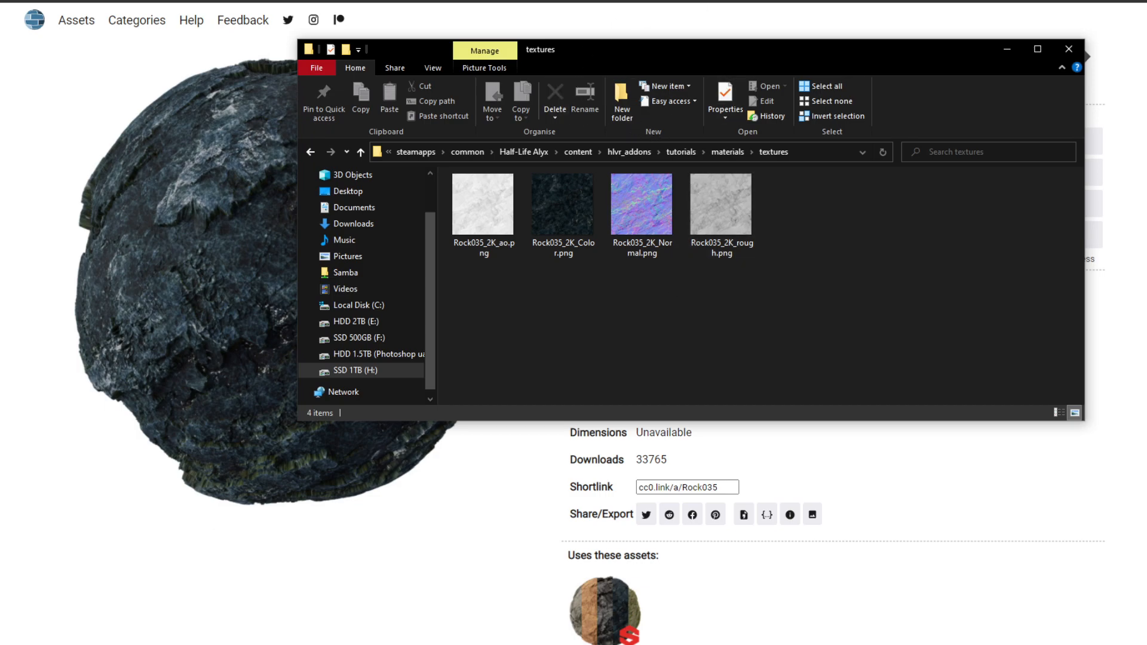
- Return to the Material Editor, enlarge its window and narrow the material list to give the properties more room
click(954, 17)
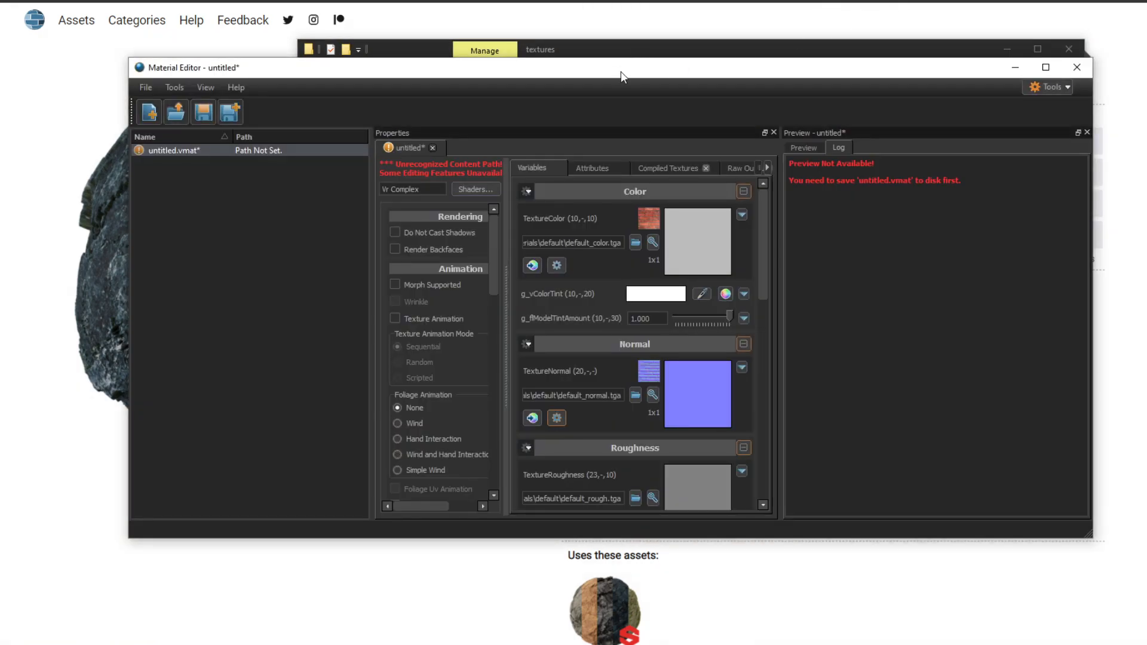
drag(622, 70, 607, 67)
drag(275, 71, 265, 64)
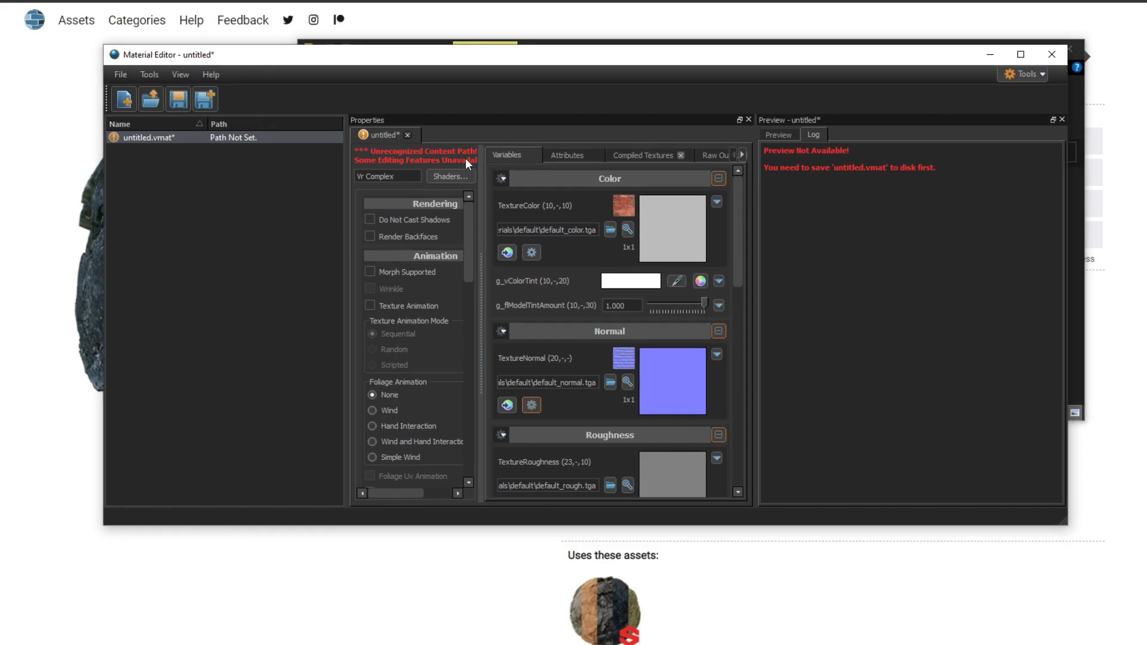
drag(558, 62, 468, 26)
drag(977, 487, 1128, 635)
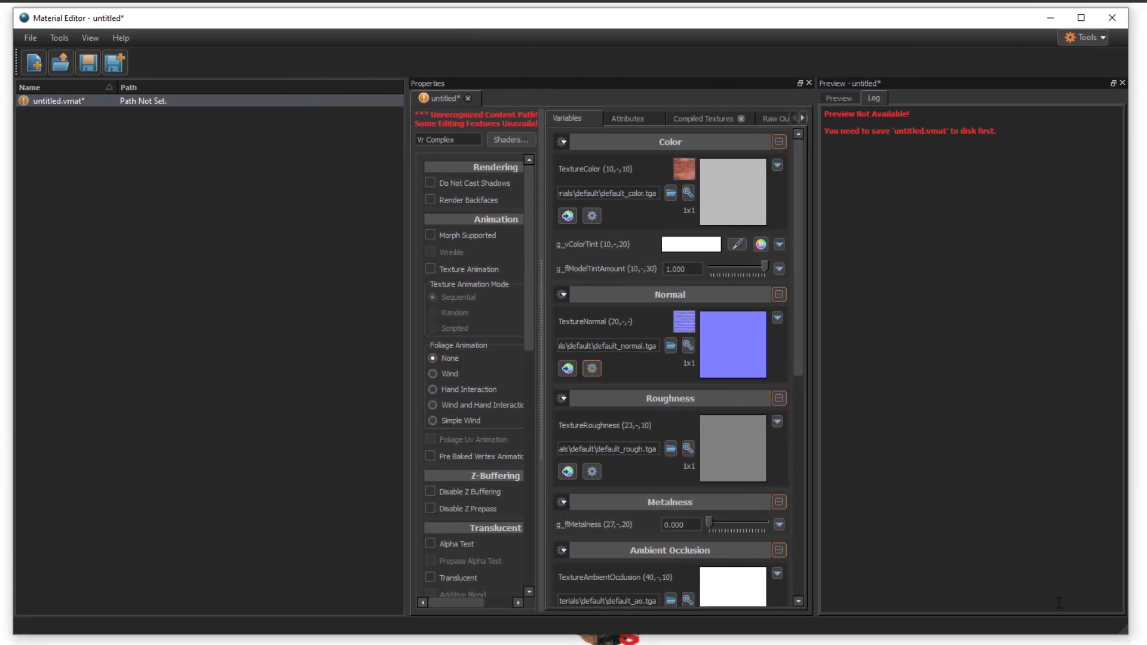
drag(409, 203, 203, 210)
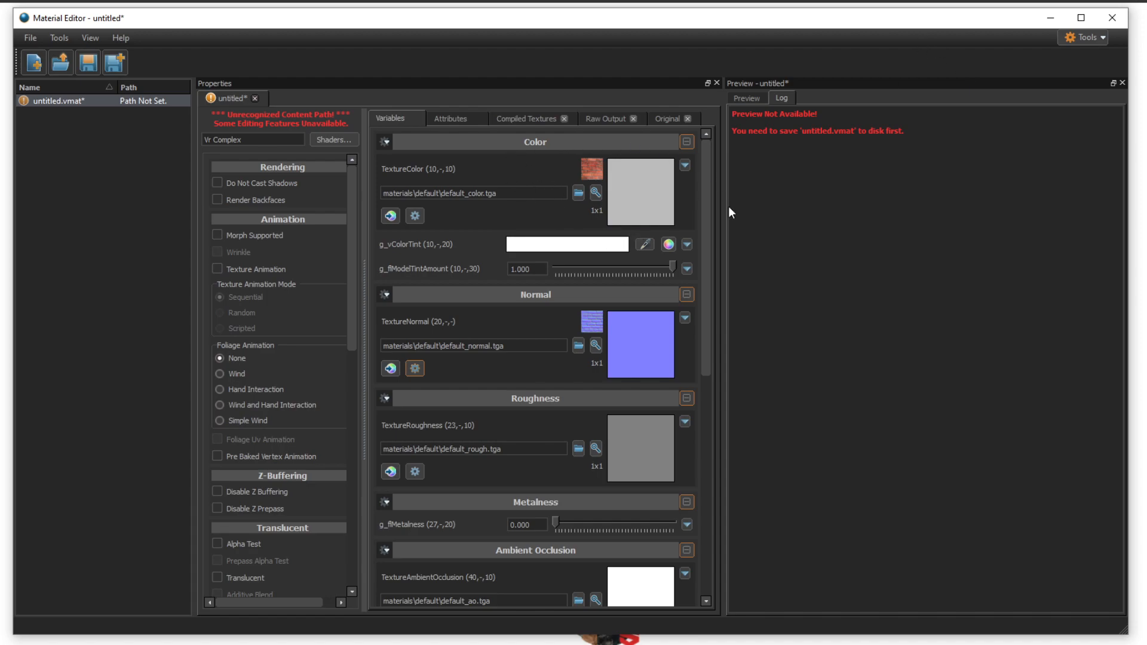
- Set the material's color texture to Rock035_2K_Color.png from the addon's materials\textures folder
click(579, 193)
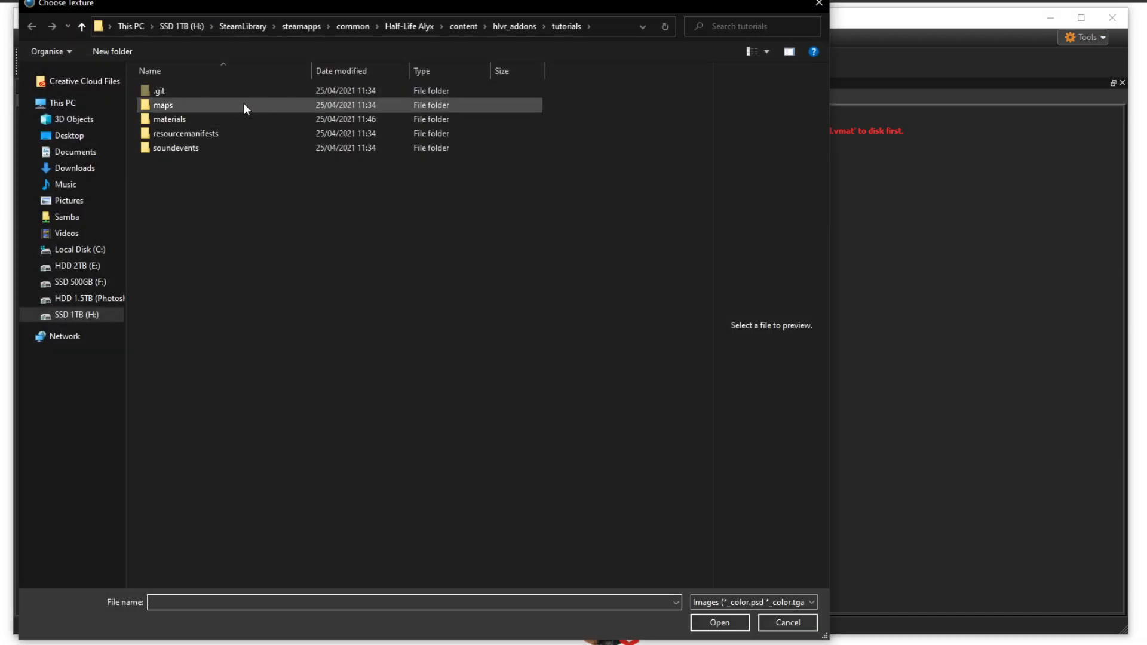
double_click(241, 115)
double_click(242, 94)
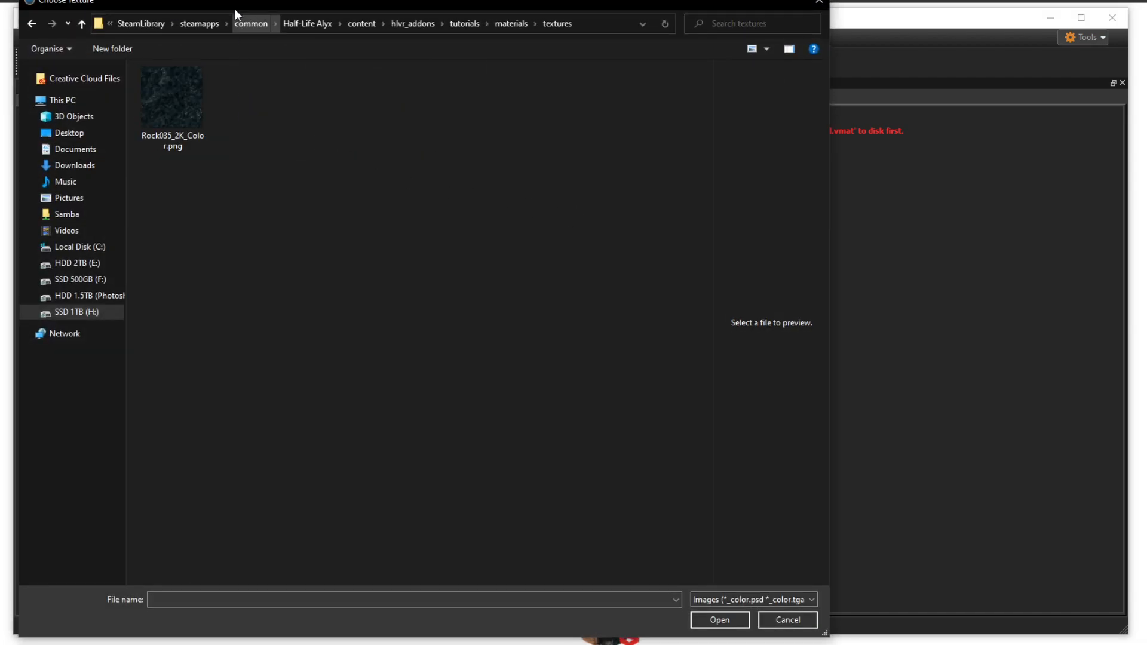
drag(235, 2, 611, 6)
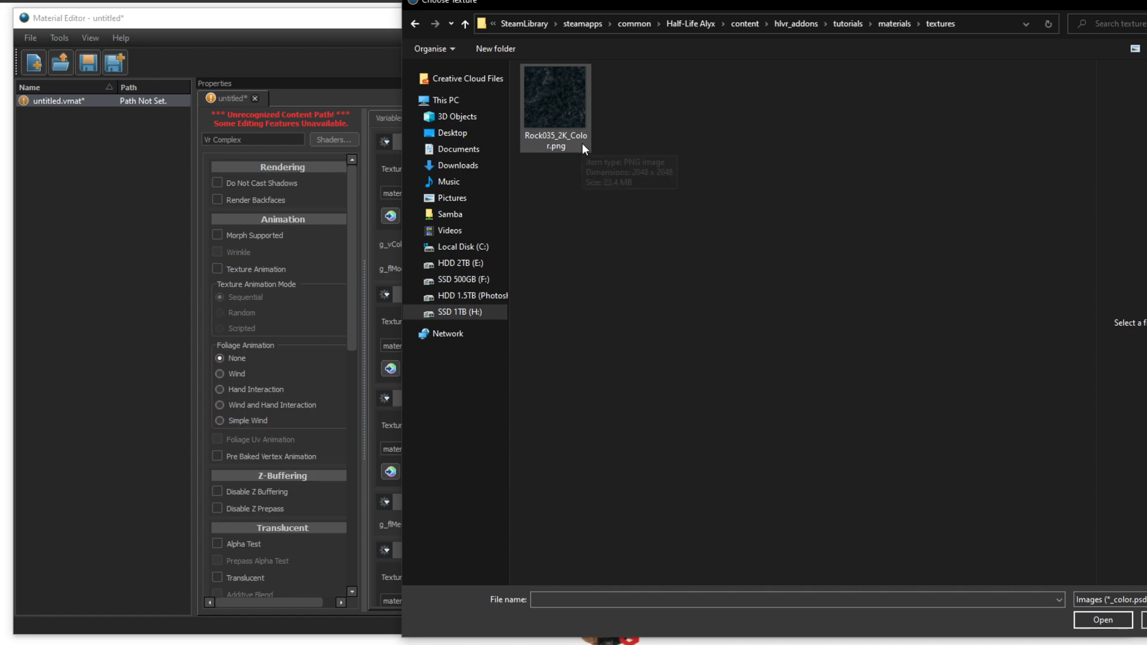
drag(398, 107, 697, 107)
double_click(838, 106)
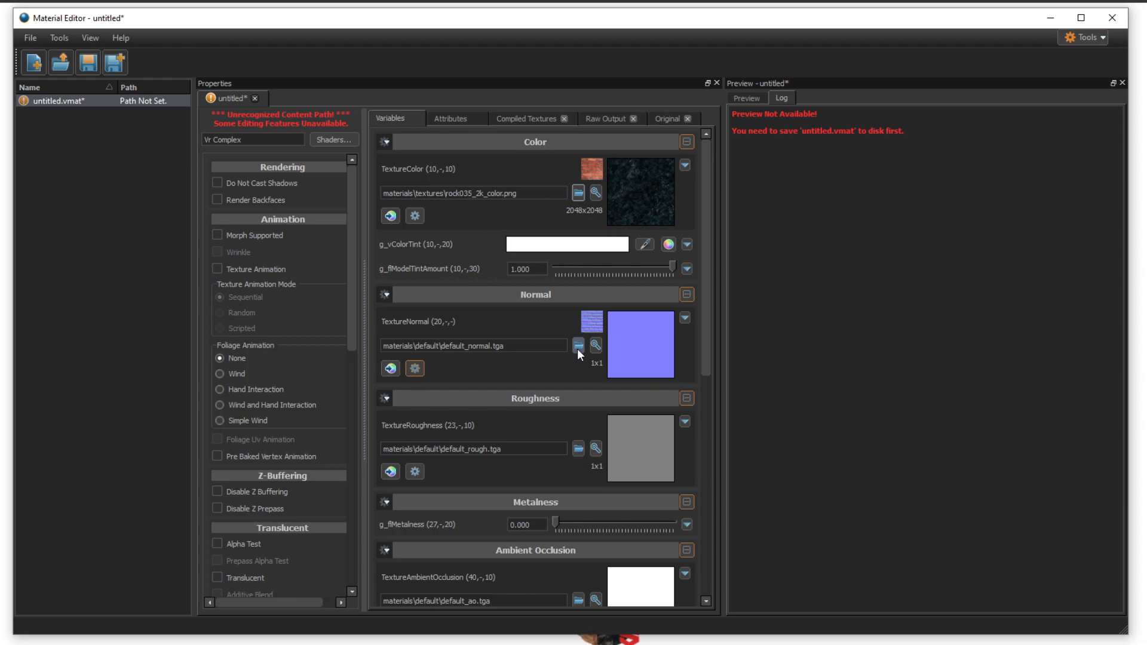
- Set the normal texture to Rock035_2K_Normal.png and the roughness texture to Rock035_2K_rough.png
scroll(572, 368, down, 2)
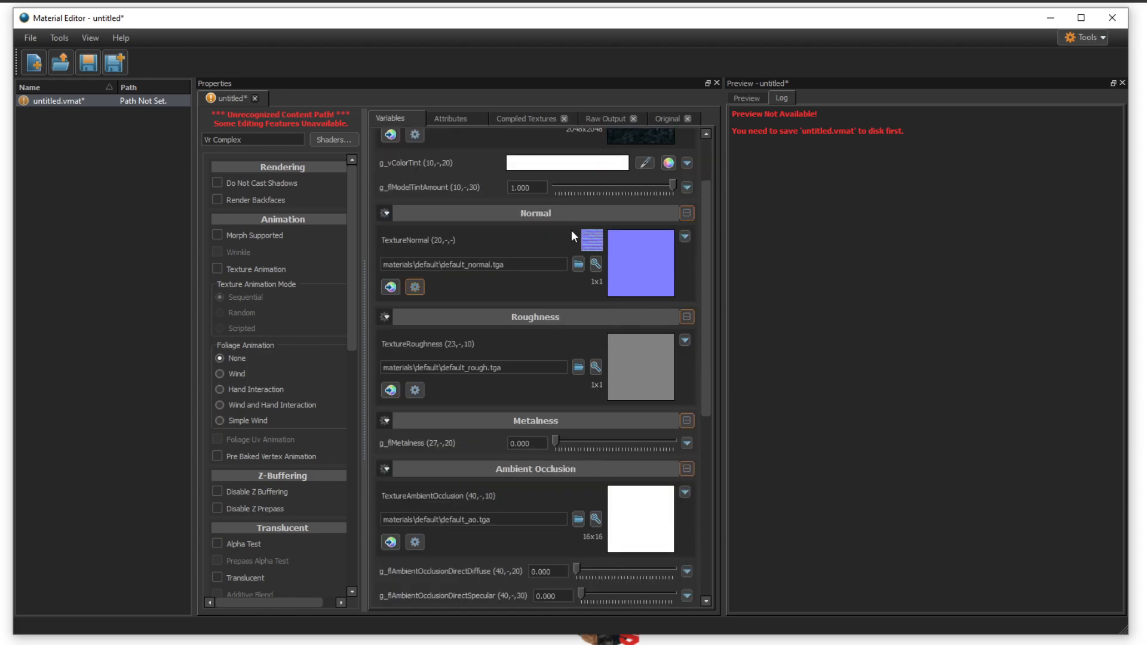
click(578, 264)
double_click(851, 109)
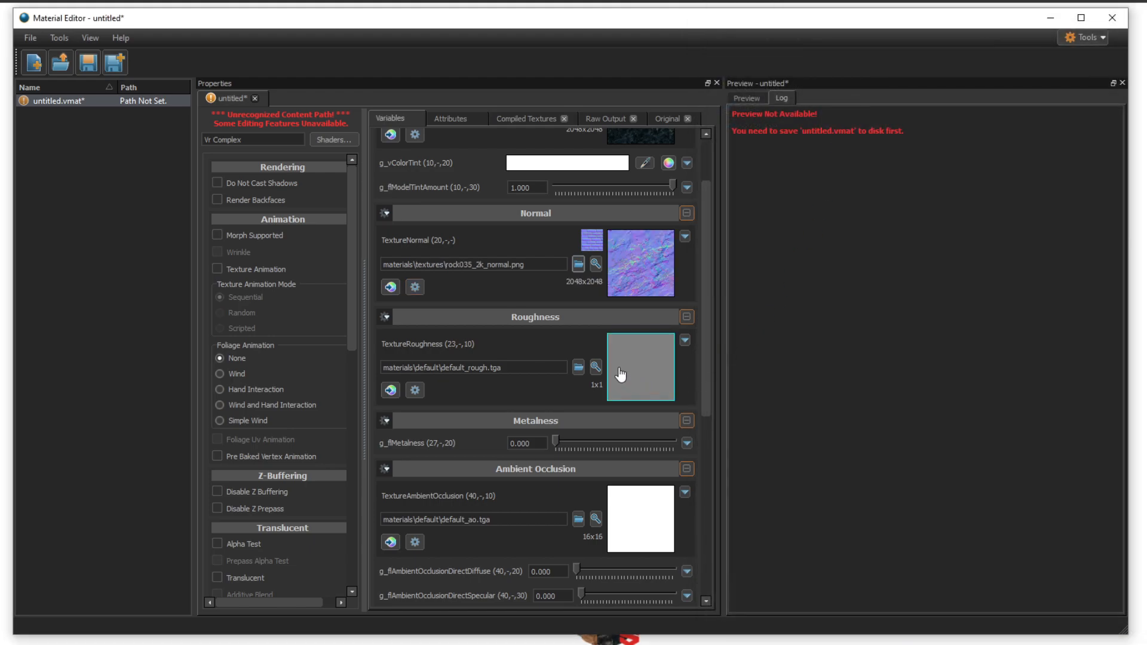
click(578, 370)
double_click(833, 105)
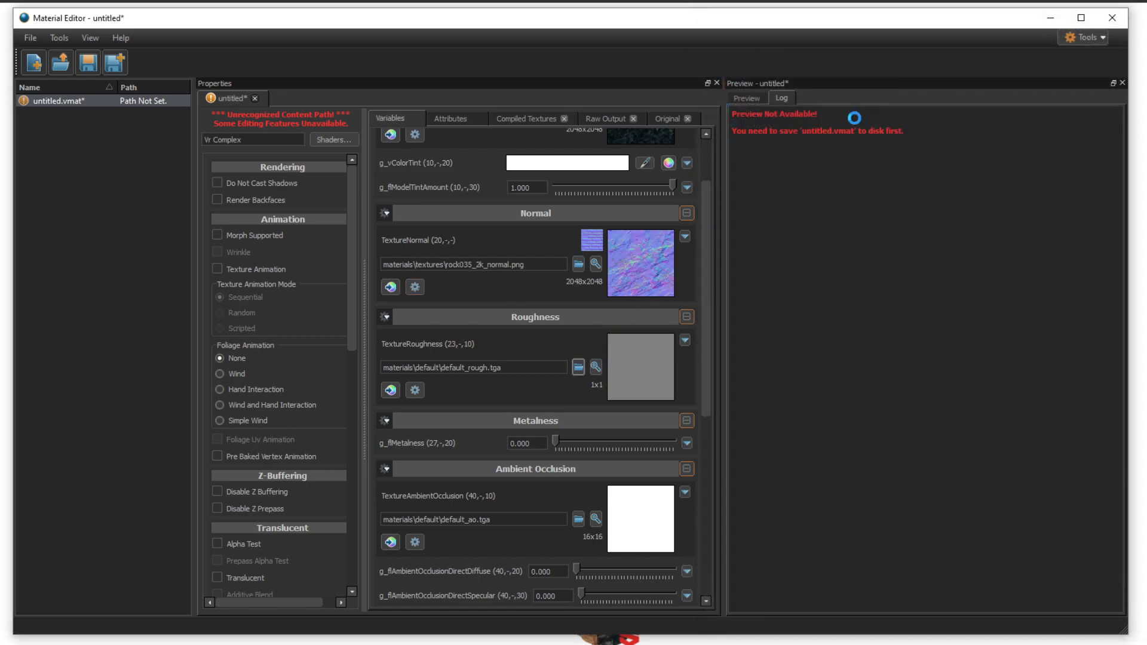
- Set the ambient occlusion texture to Rock035_2K_ao.png and look over the assigned textures
click(578, 521)
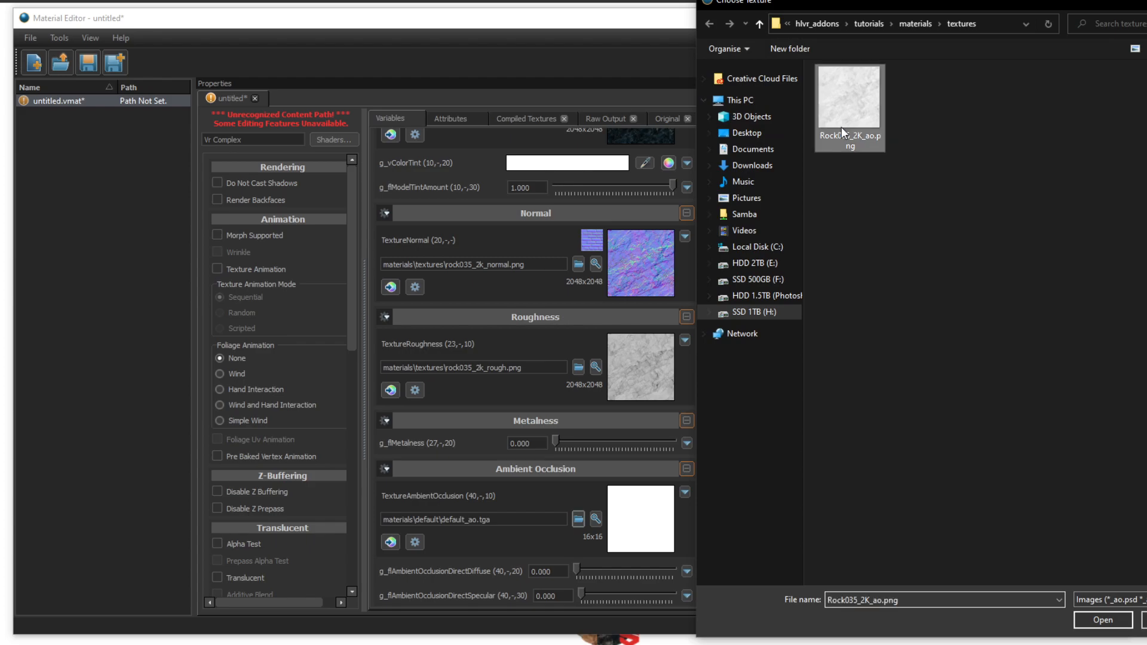
double_click(841, 126)
scroll(679, 388, up, 2)
scroll(697, 302, down, 5)
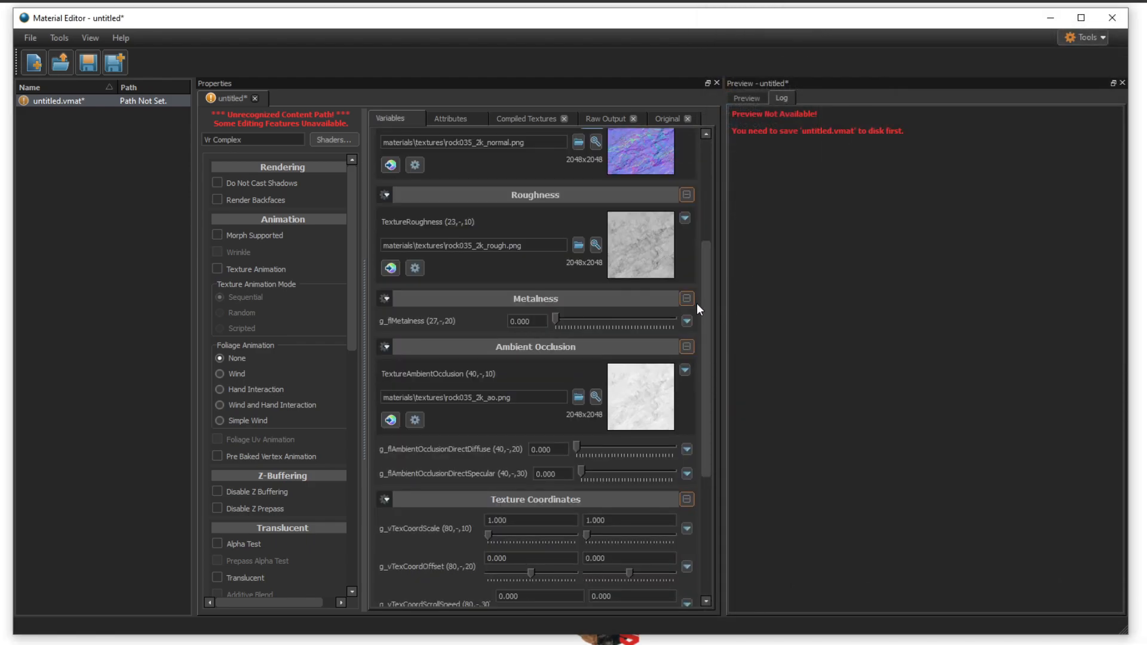
scroll(697, 303, up, 4)
drag(705, 278, 729, 197)
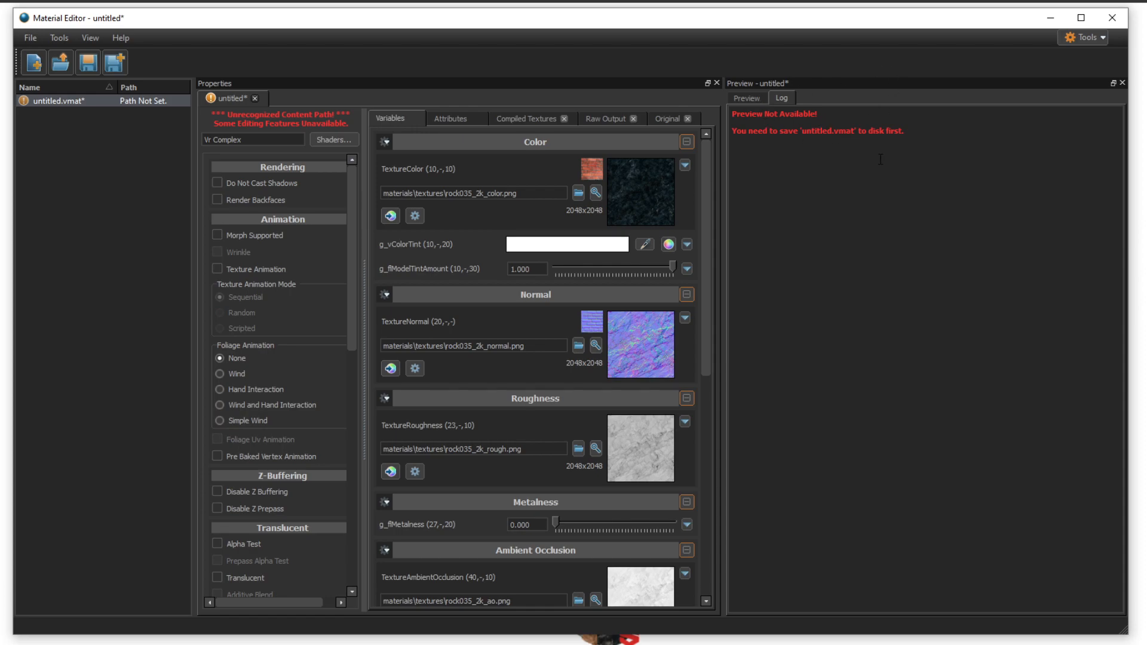
drag(803, 131, 856, 130)
click(852, 154)
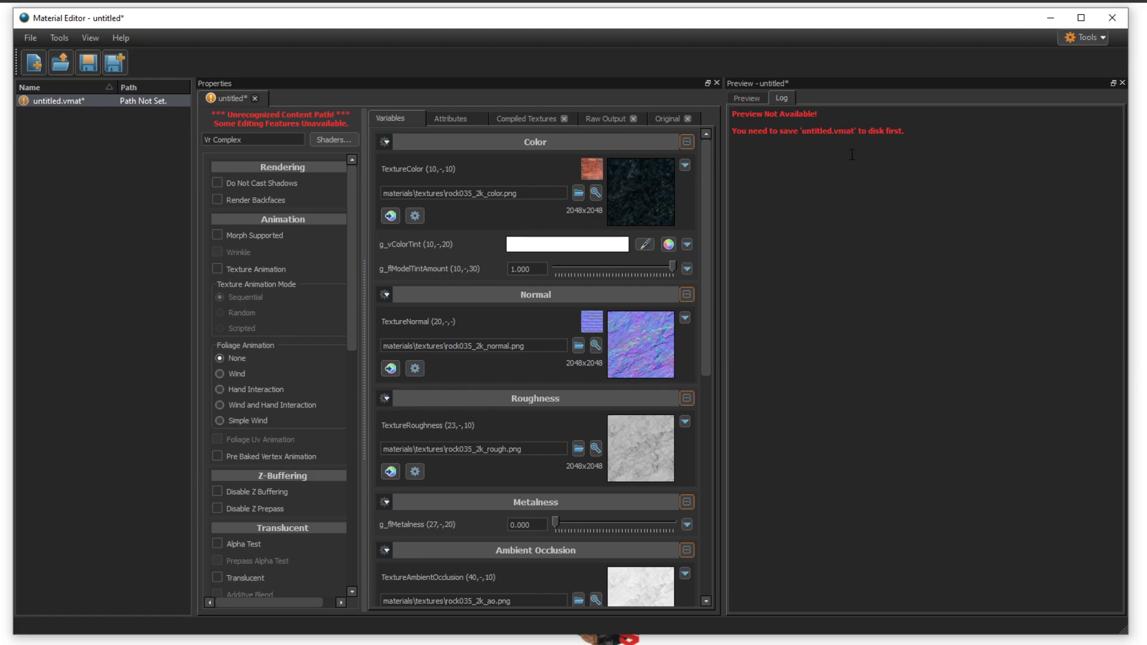
- Save the material under the name rock035 in the addon's materials folder, one level above textures
click(80, 65)
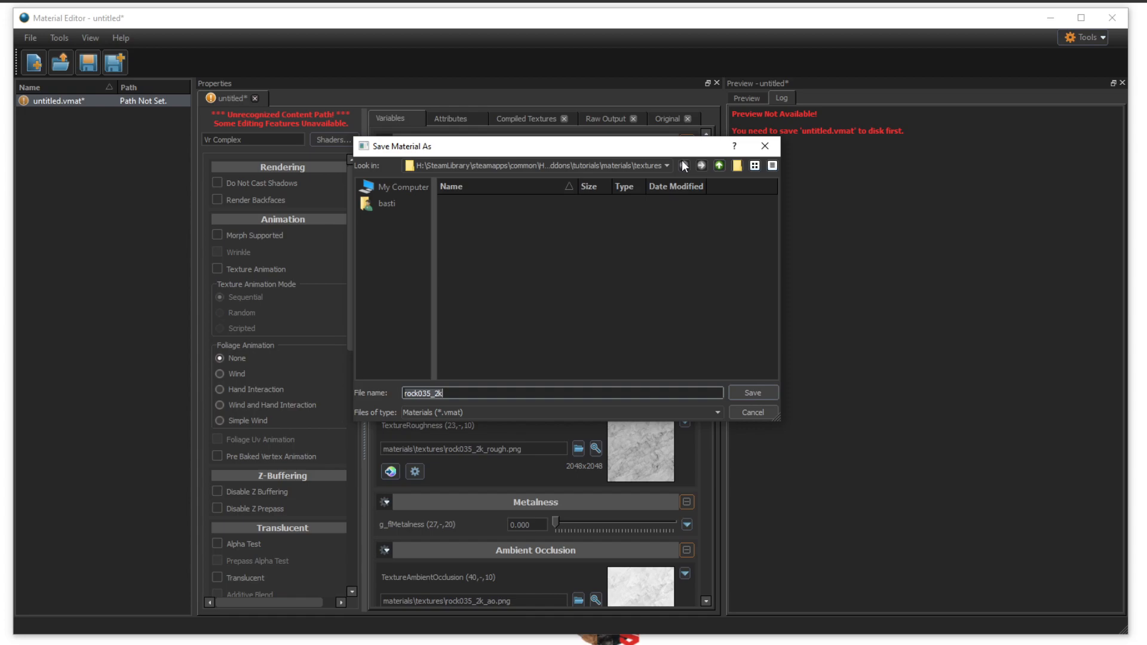
click(719, 167)
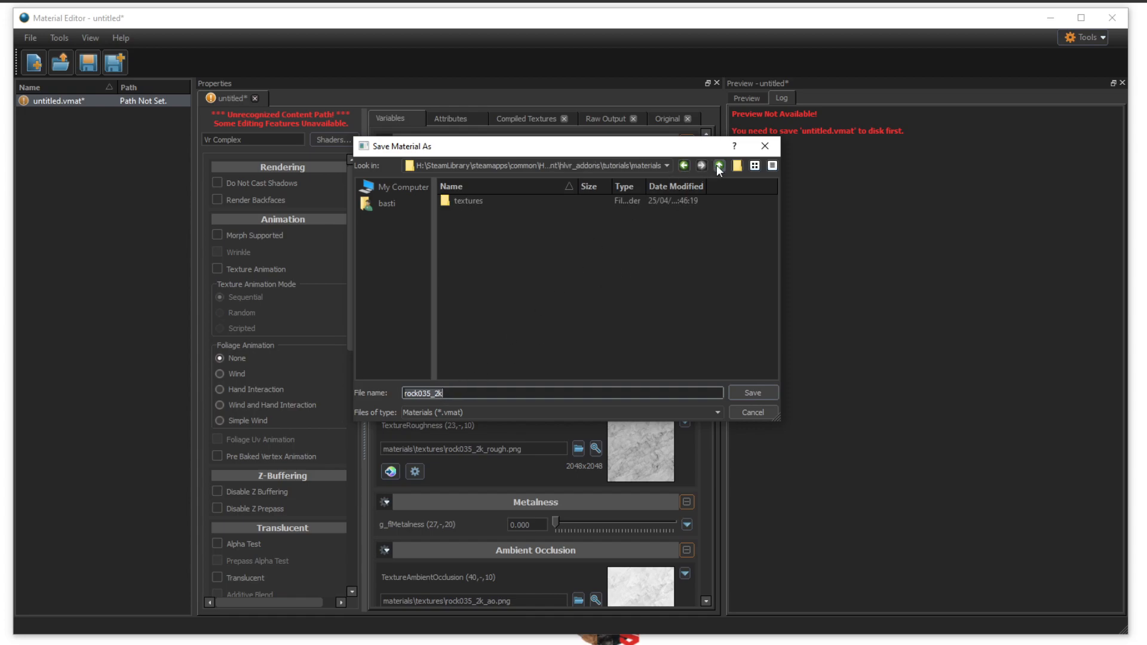
click(453, 396)
key(BackSpace)
key(BackSpace)
key(BackSpace)
click(757, 389)
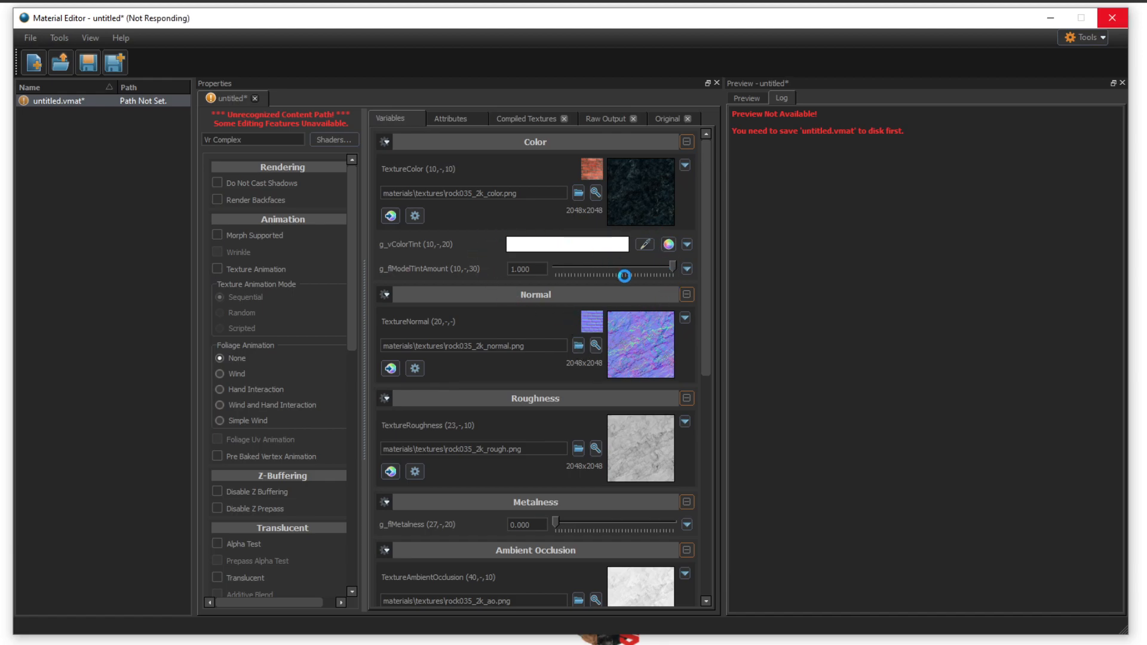
- Examine the rock material on the preview sphere from different angles, both up close and from farther away
drag(975, 332, 932, 356)
key(w)
key(s)
key(w)
key(s)
key(w)
key(s)
key(s)
key(w)
key(w)
drag(971, 388, 963, 362)
- Look through the shader's feature options, try the Vr Simple shader on the material and look over its variables
scroll(283, 328, down, 4)
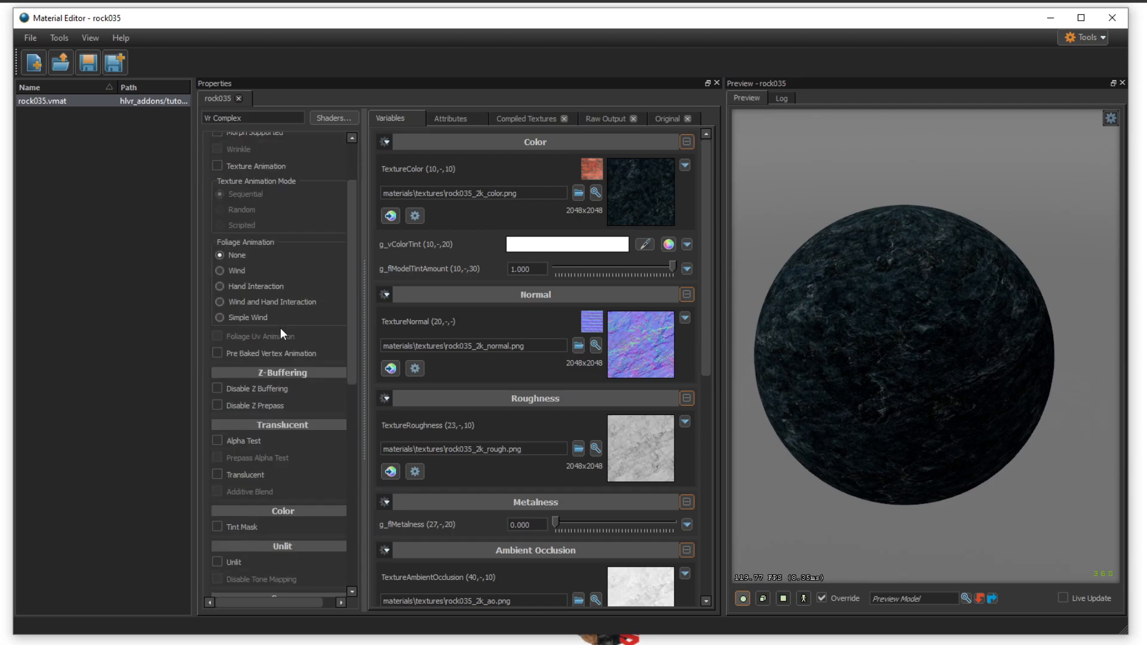
scroll(281, 328, down, 1)
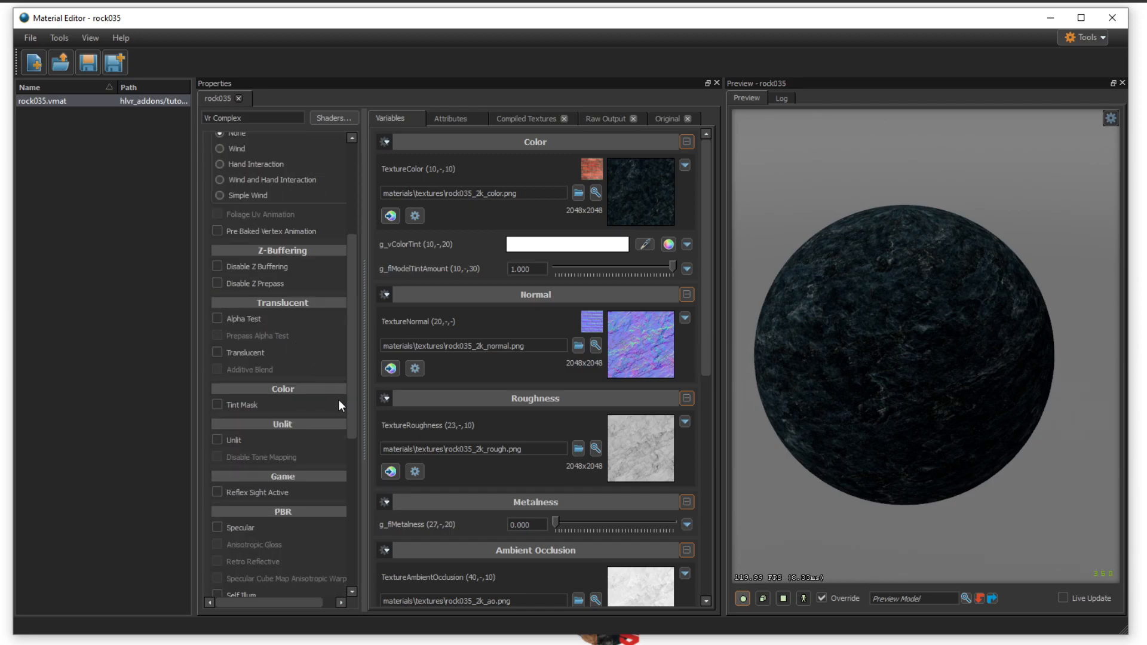
scroll(281, 319, up, 5)
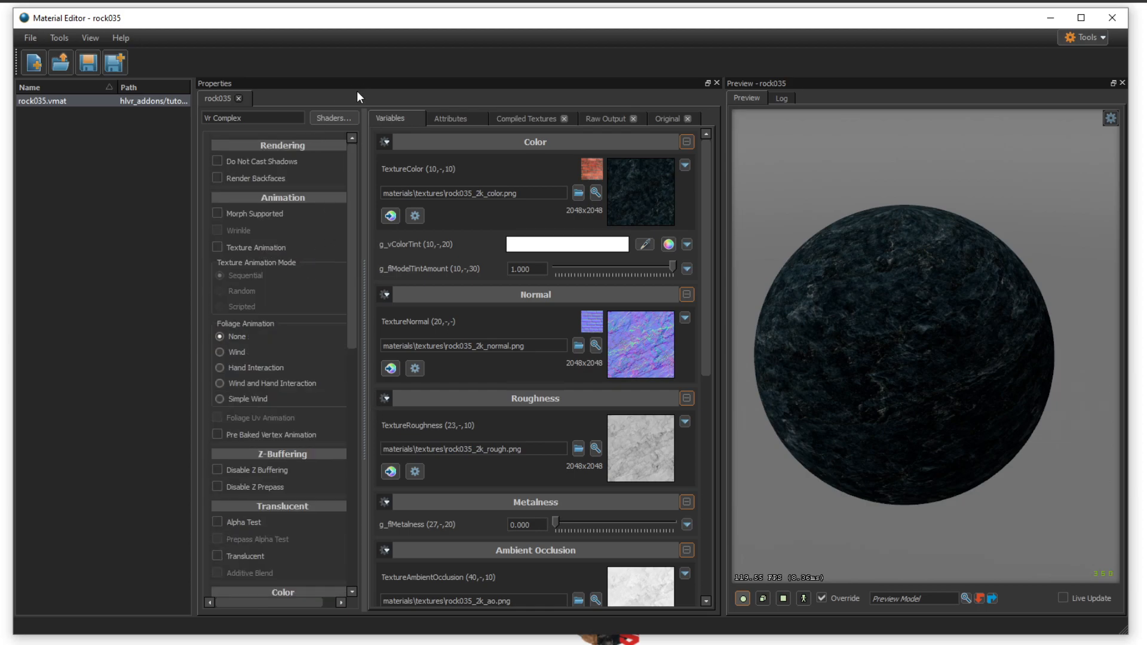
scroll(295, 213, down, 6)
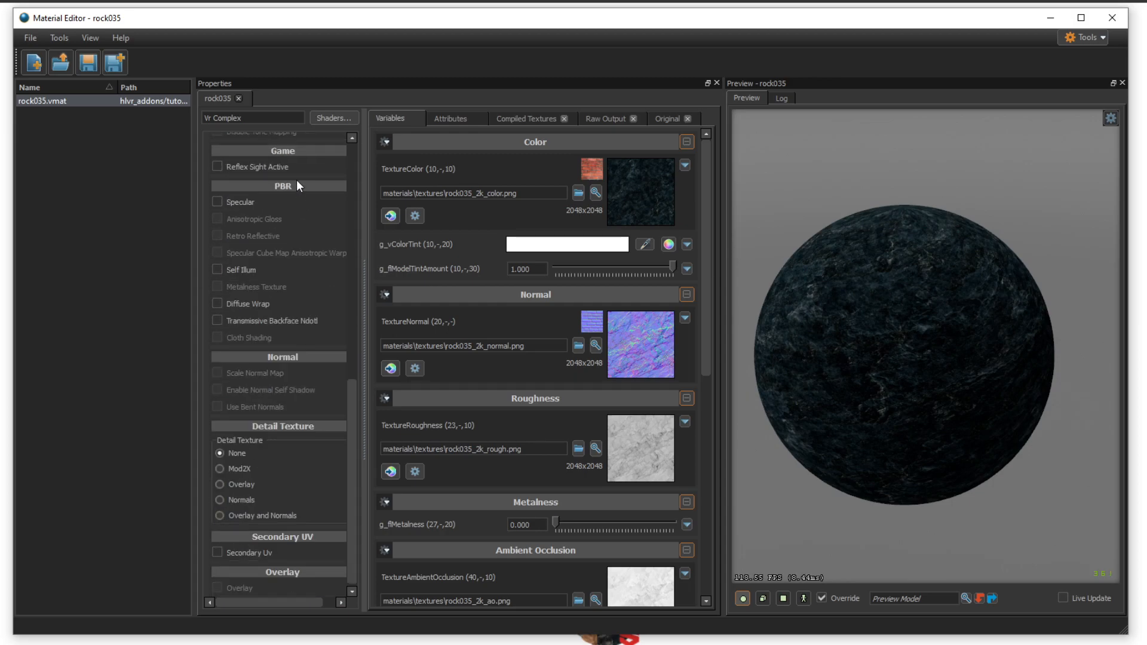
click(335, 118)
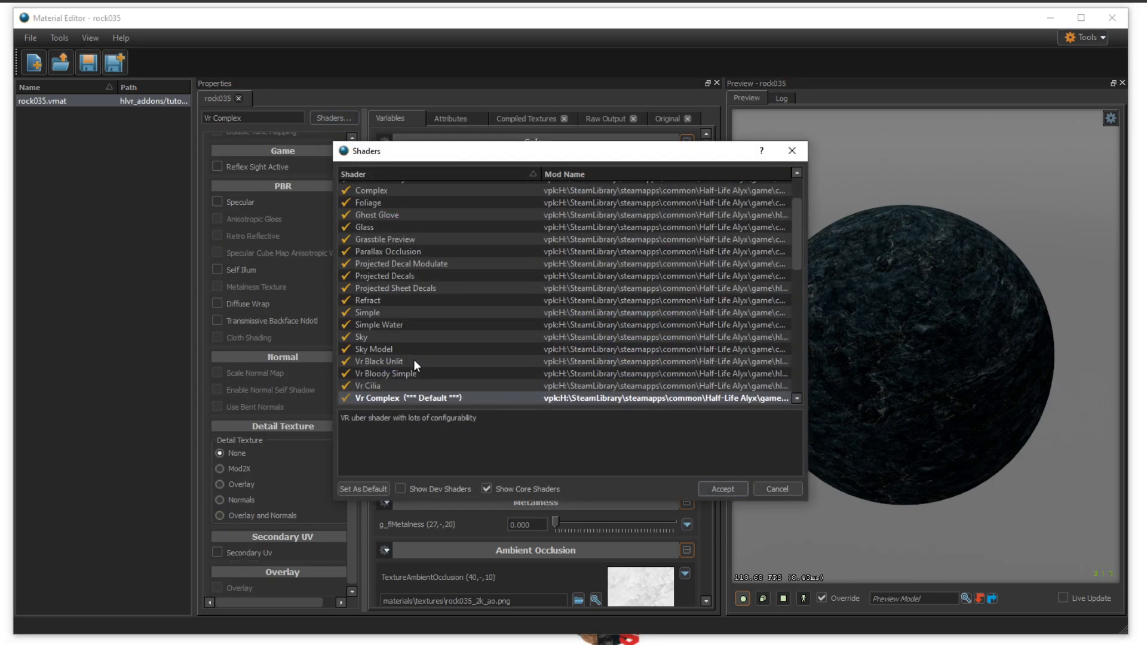
scroll(400, 370, down, 9)
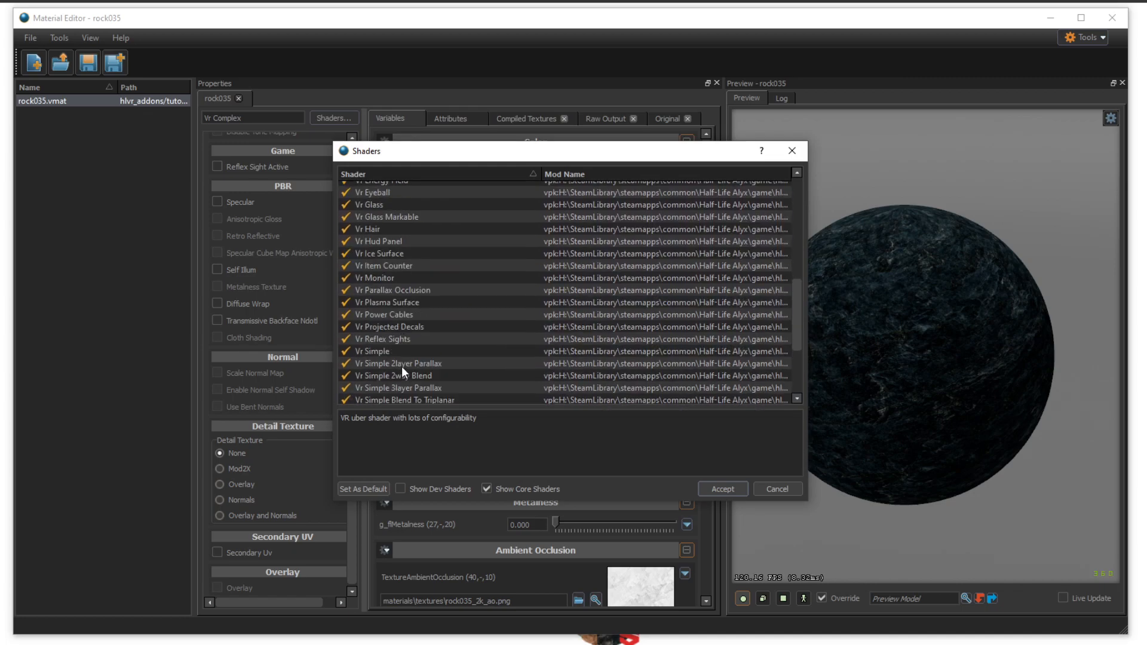
click(397, 352)
double_click(396, 350)
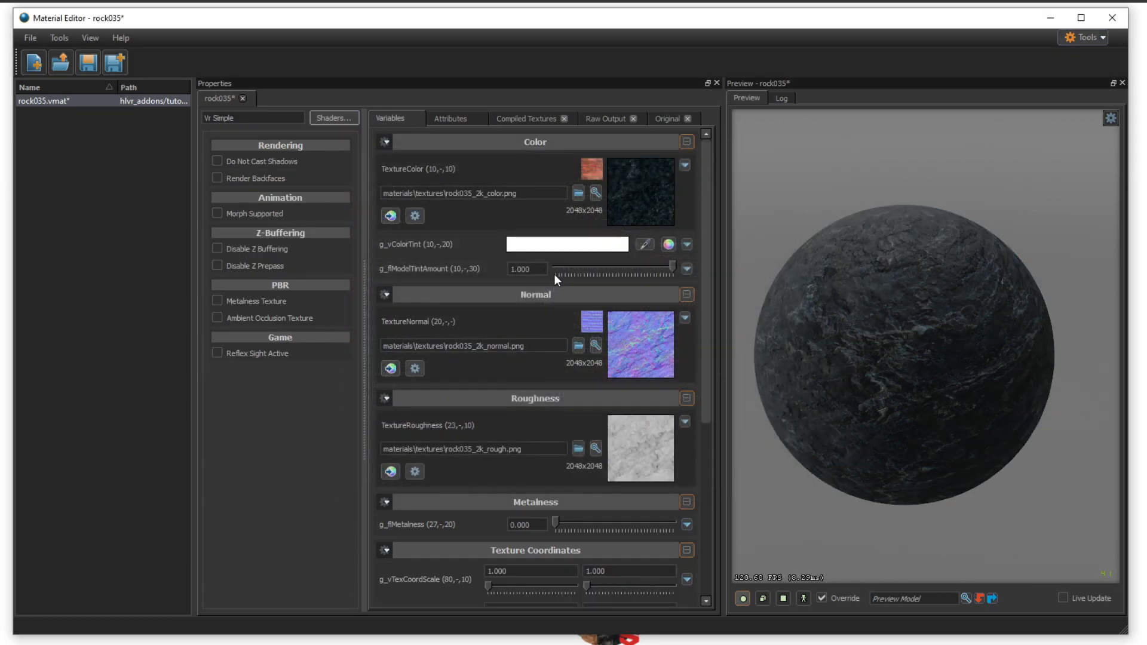
scroll(690, 407, down, 6)
scroll(691, 400, up, 6)
- Switch the material's shader back to Vr Complex and inspect the rock surface on the preview sphere
click(332, 119)
scroll(418, 342, up, 5)
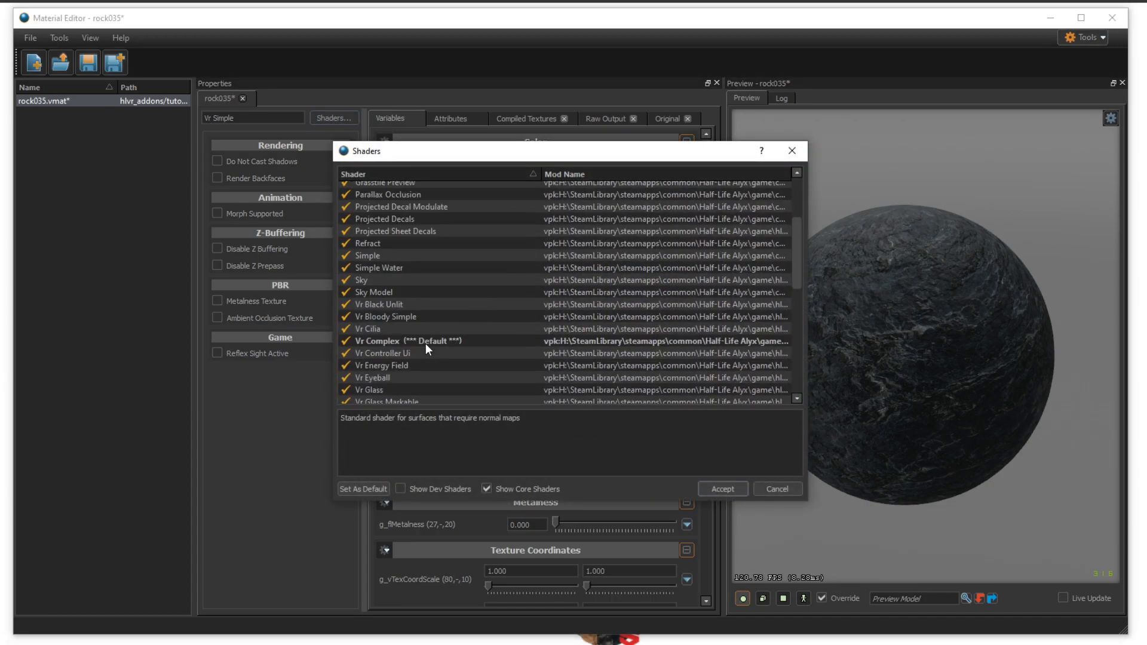
double_click(387, 341)
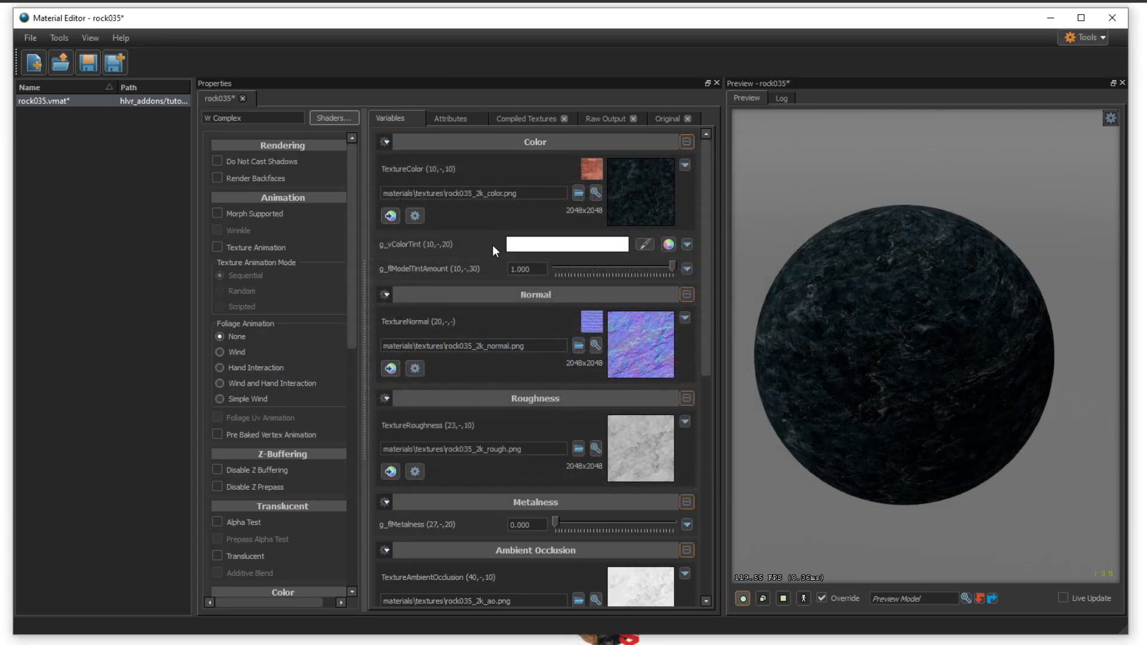
drag(707, 299, 745, 307)
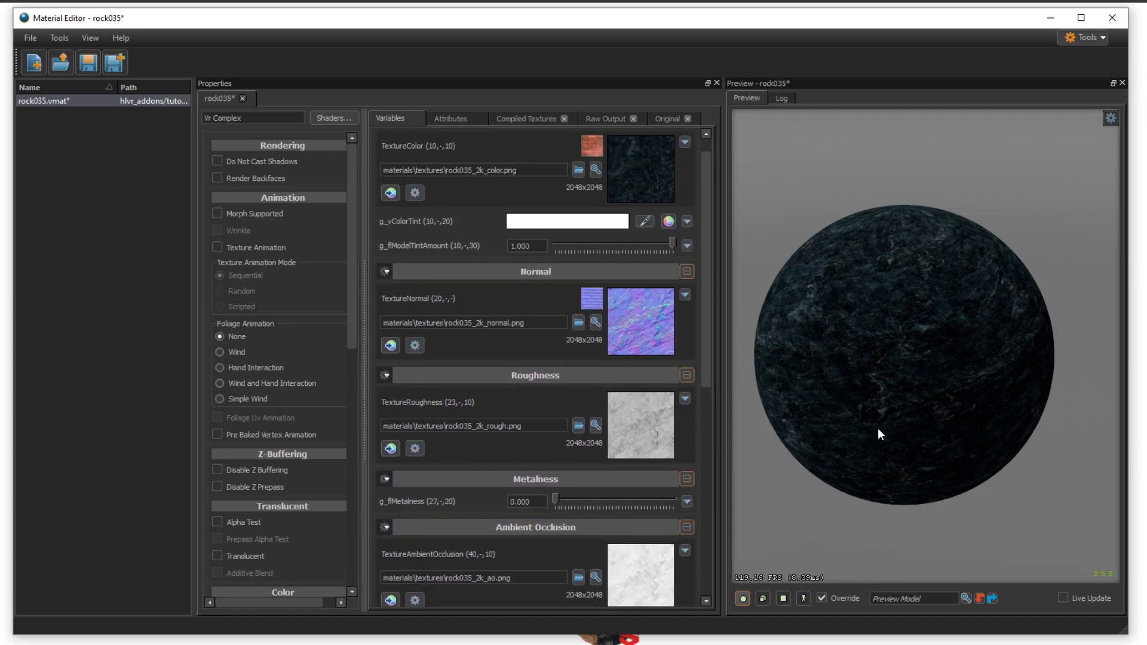
middle_drag(905, 355, 942, 352)
right_drag(942, 352, 941, 304)
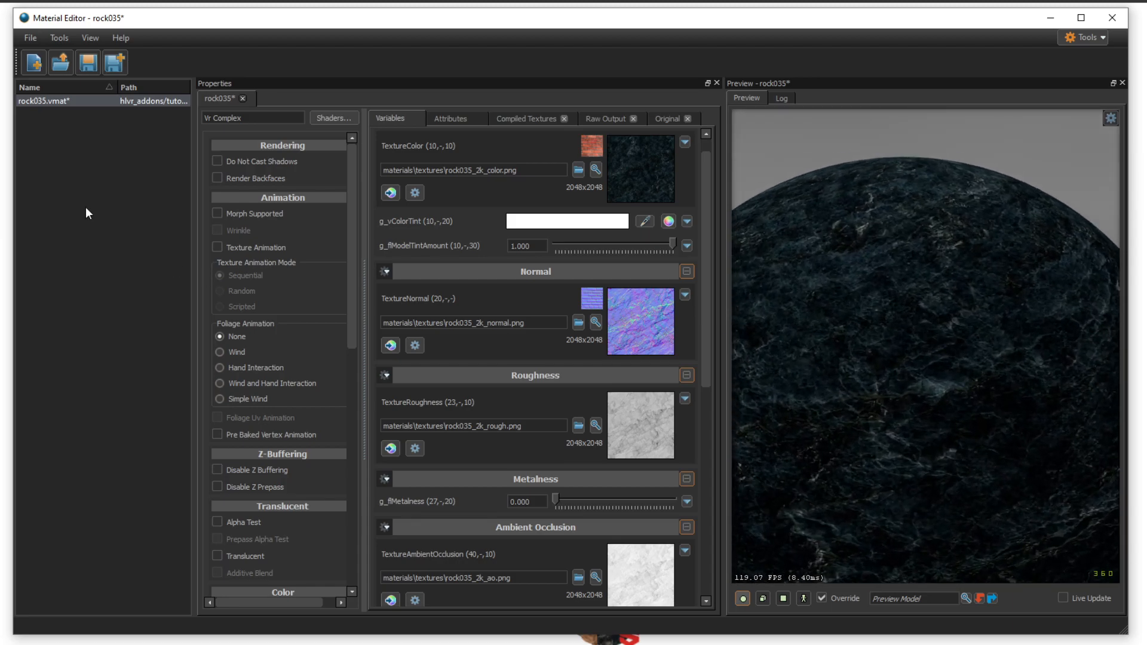
- Enable the Specular option in the PBR features and check its effect on the preview sphere
scroll(257, 342, down, 8)
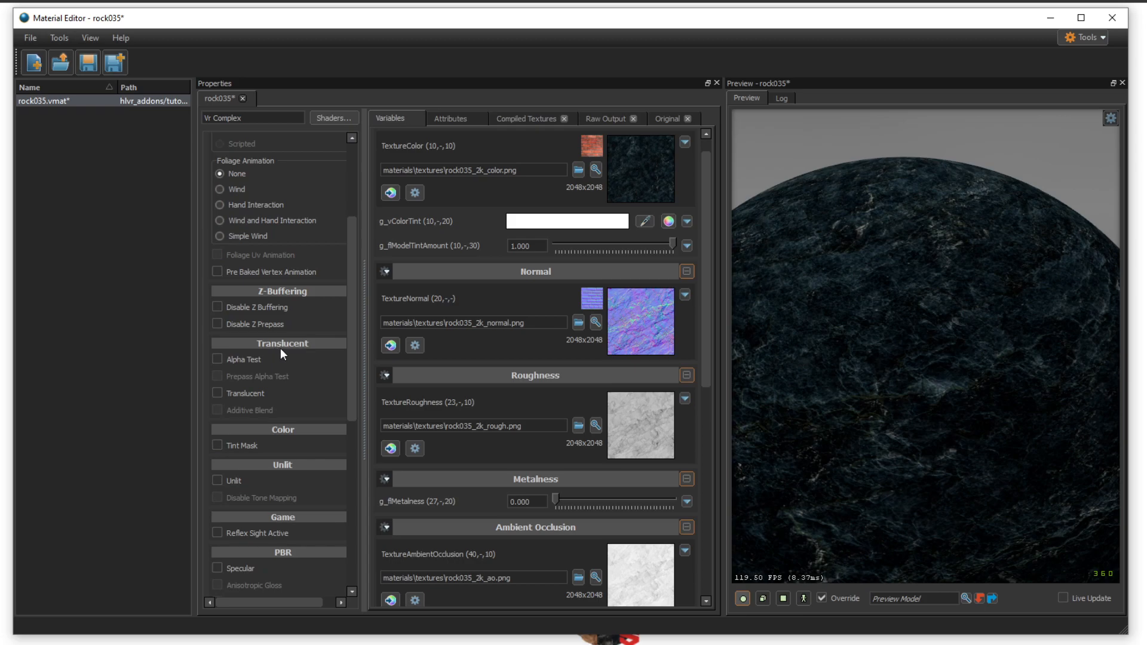
scroll(282, 350, down, 4)
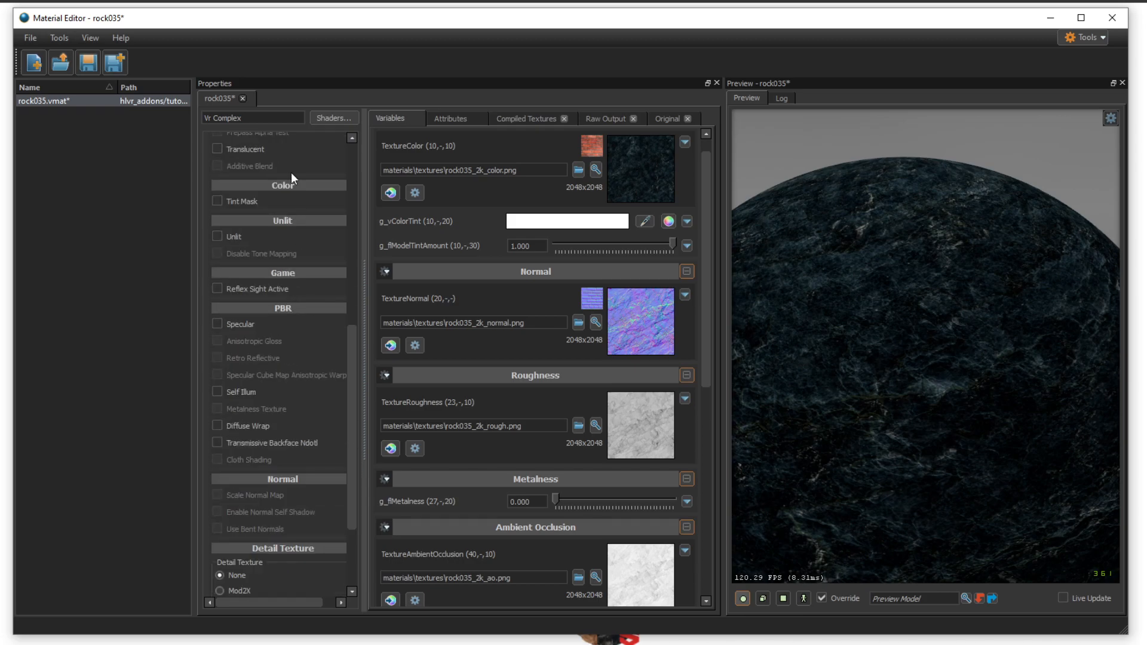
drag(349, 344, 342, 405)
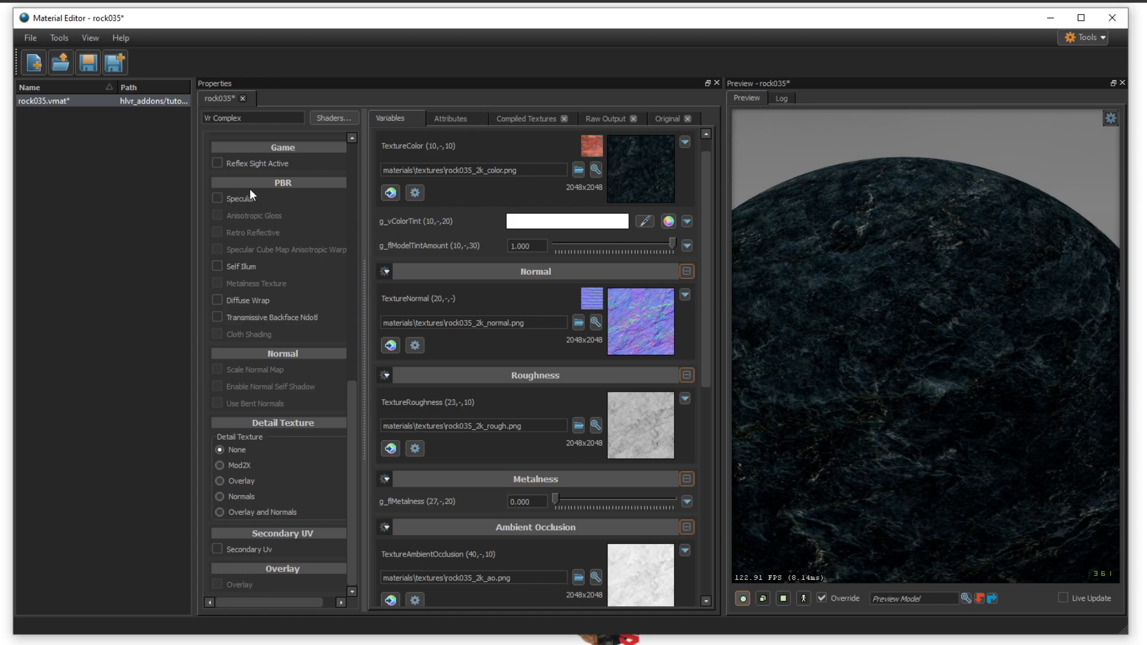
click(217, 199)
drag(927, 347, 762, 341)
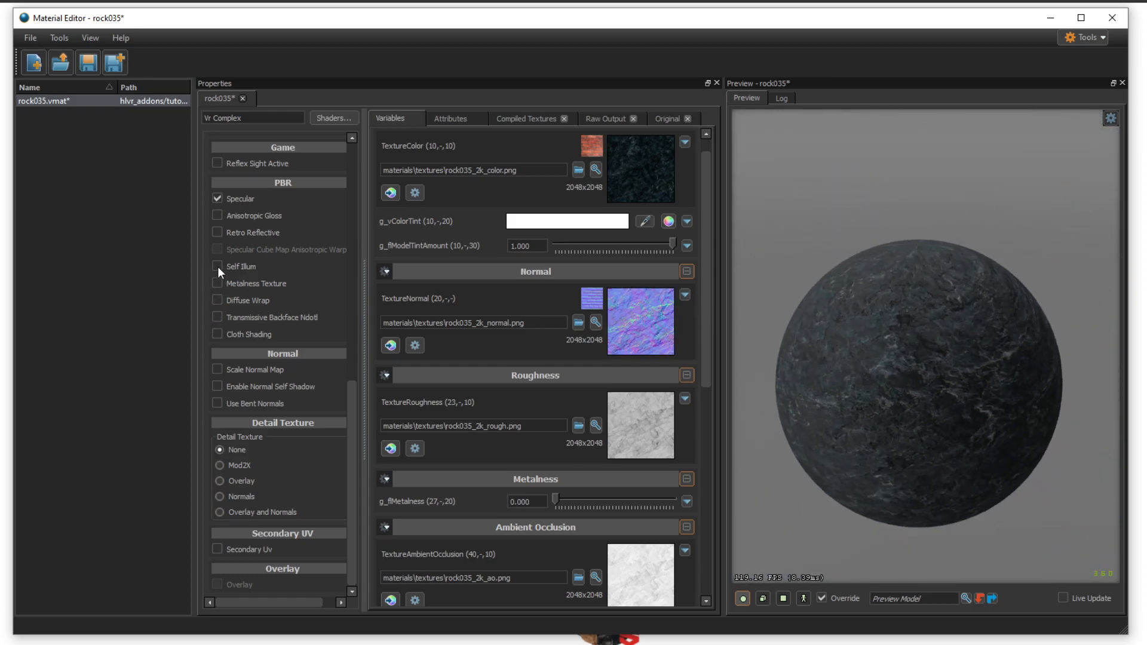
- Try the Self Illum option with a plain mask value at different brightness levels, then turn the option off
click(217, 267)
scroll(860, 331, up, 3)
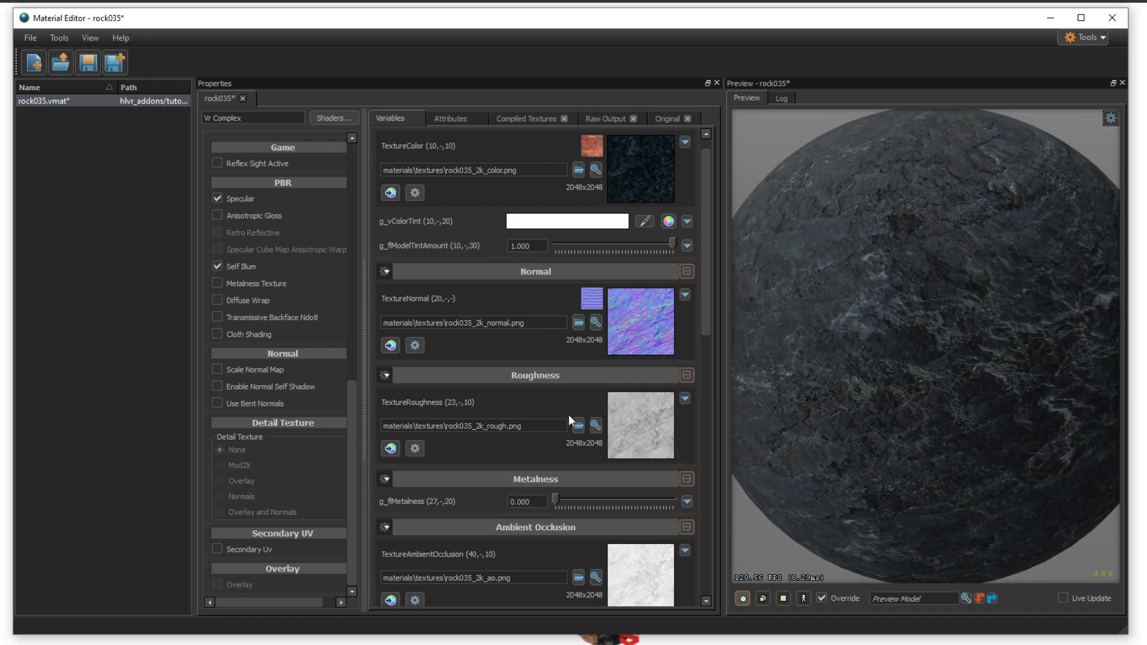
scroll(570, 414, down, 3)
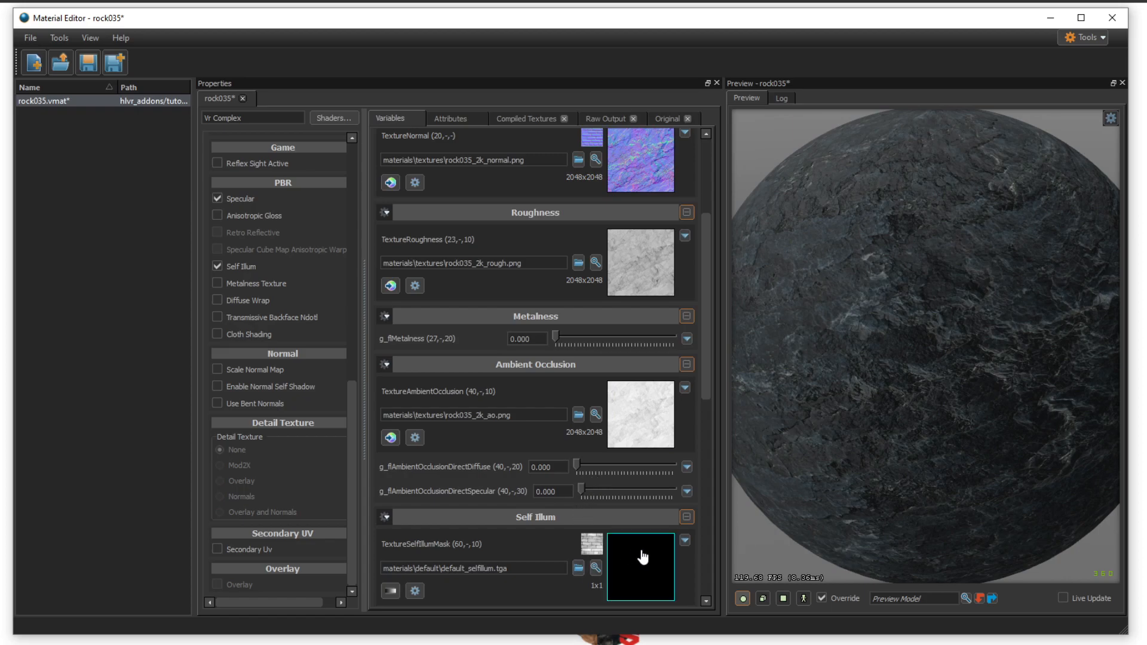
scroll(639, 558, down, 1)
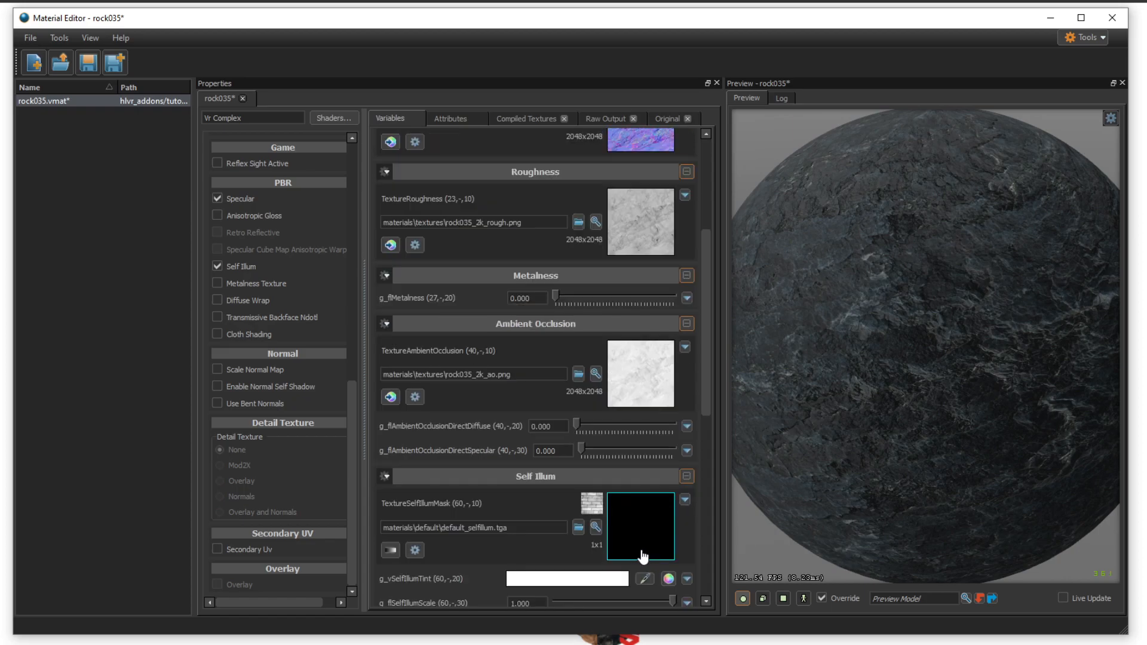
click(389, 549)
drag(428, 521, 636, 530)
drag(925, 359, 909, 323)
drag(597, 524, 515, 530)
drag(897, 359, 807, 341)
drag(799, 509, 807, 509)
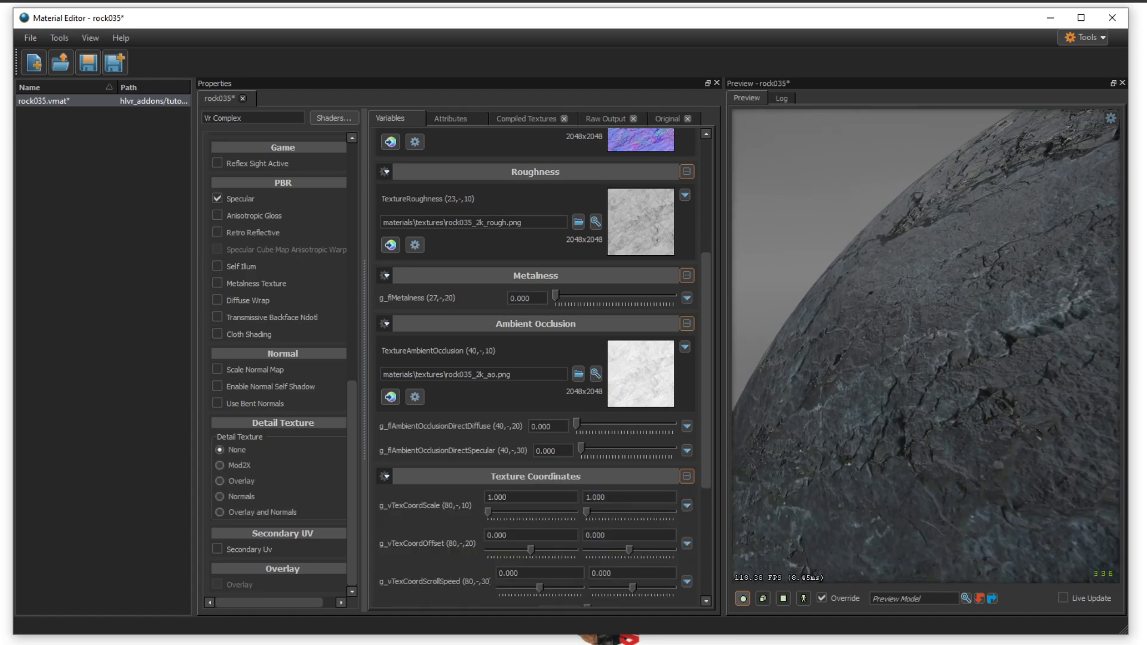
- Try the Metalness Texture option, inspect the rock surface in the preview, and turn the option off
click(217, 283)
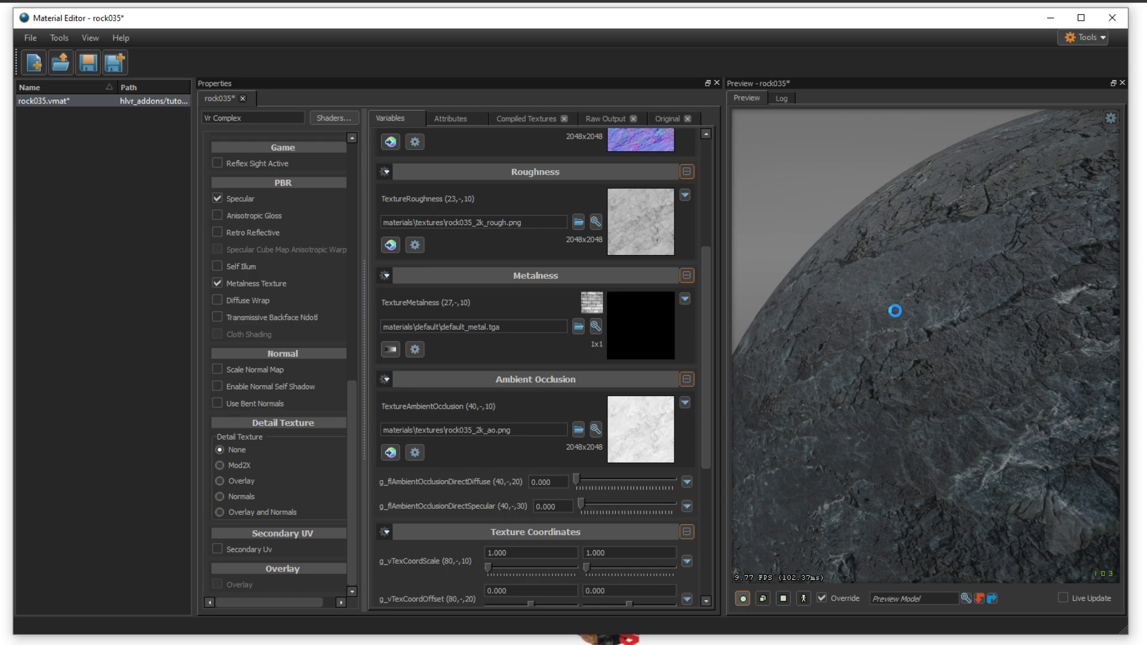
drag(801, 298, 821, 325)
drag(1006, 336, 956, 353)
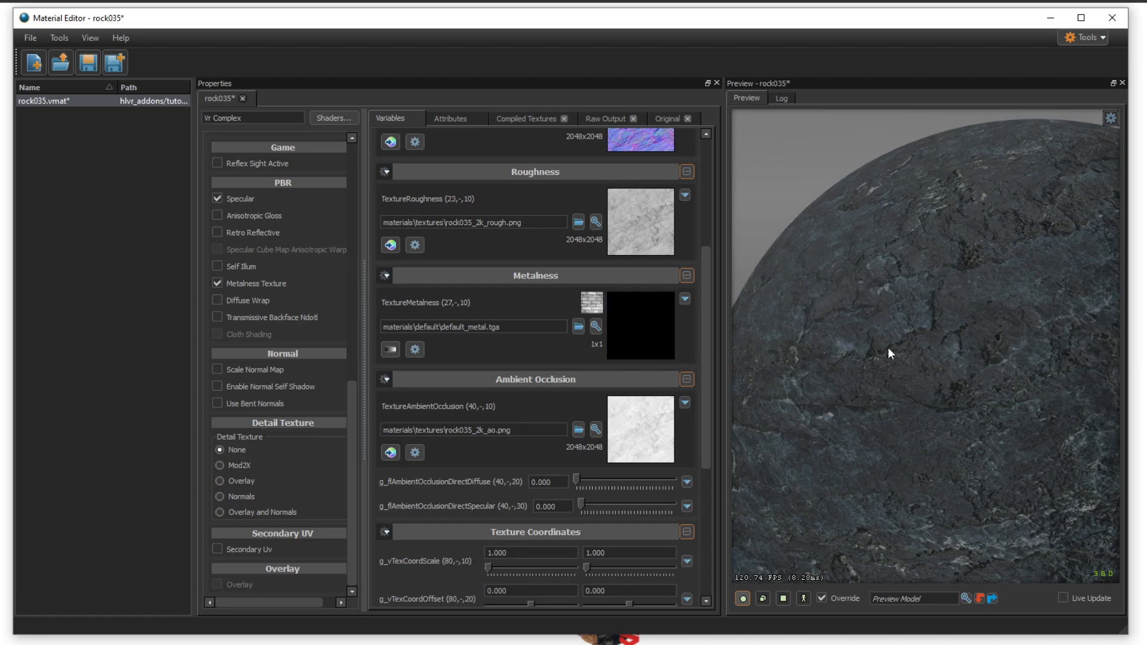
drag(866, 348, 980, 383)
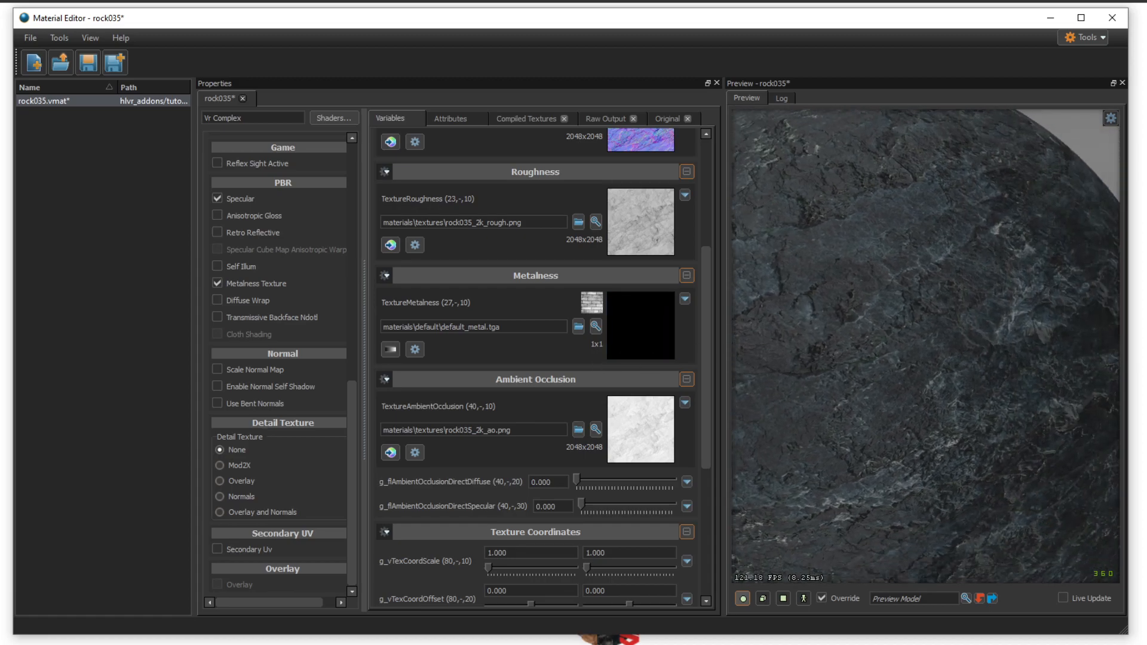
click(220, 282)
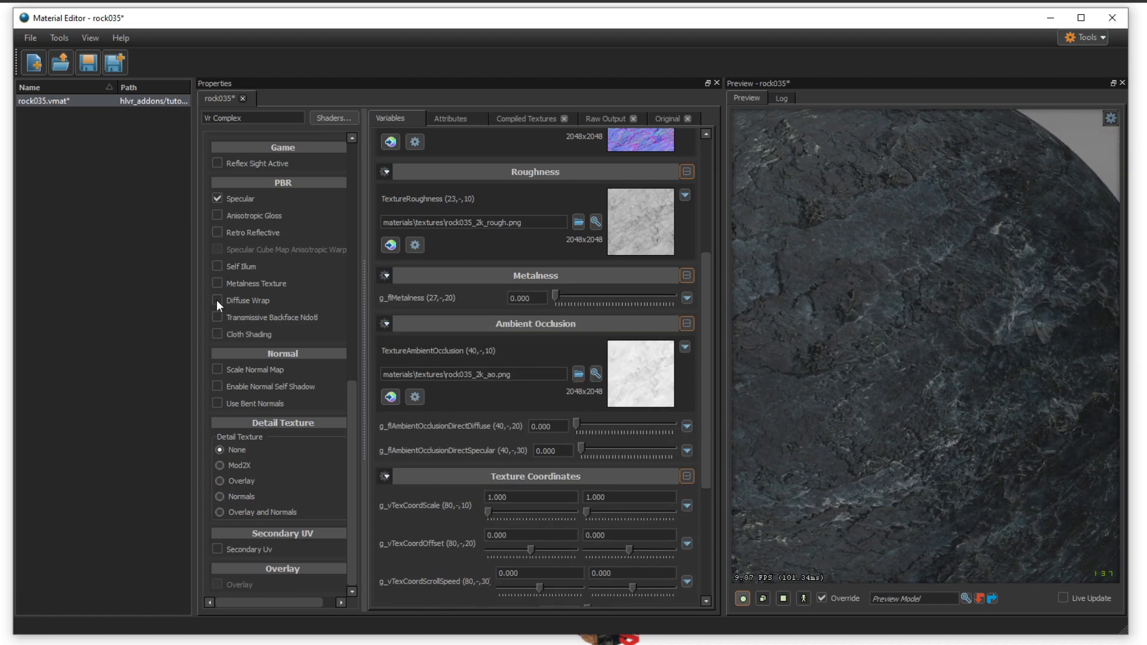
- Try the Diffuse Wrap option, look through the variables for its transmission settings, and turn the option off
click(218, 302)
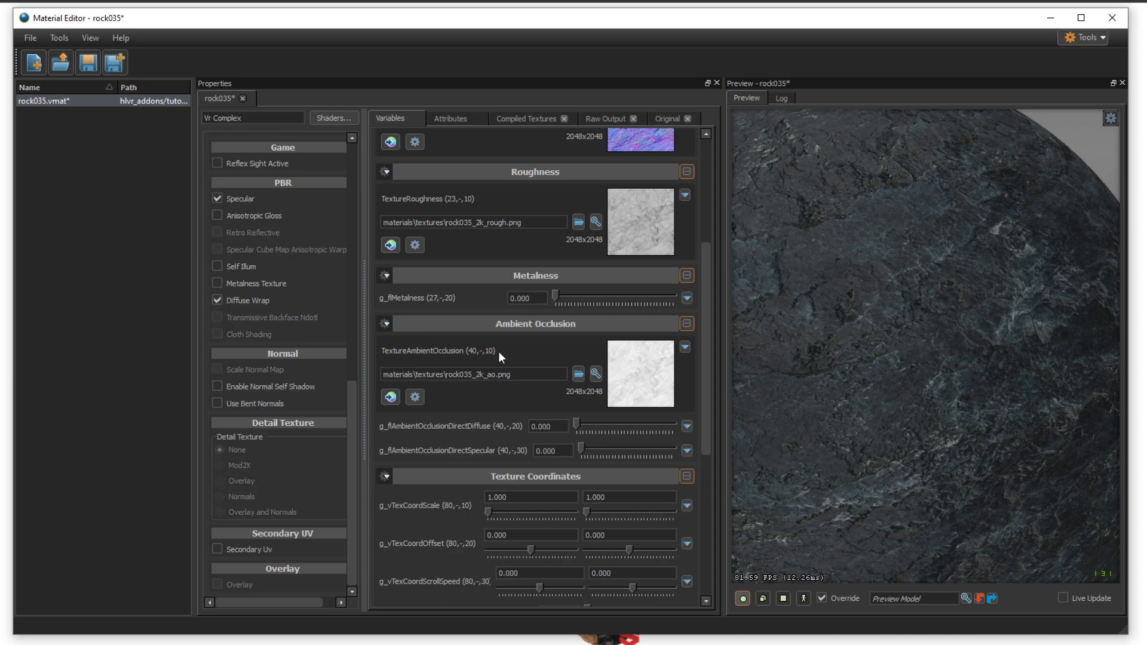
scroll(500, 356, down, 5)
scroll(501, 360, up, 4)
scroll(499, 360, down, 4)
scroll(493, 363, down, 1)
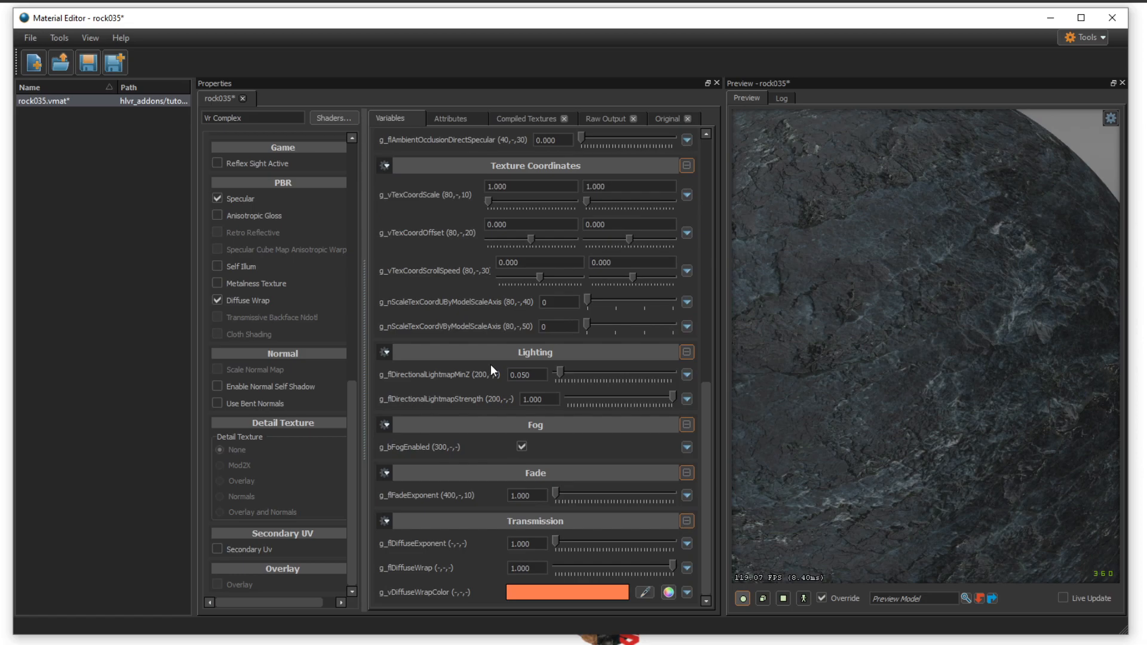
scroll(482, 415, up, 4)
scroll(474, 456, up, 5)
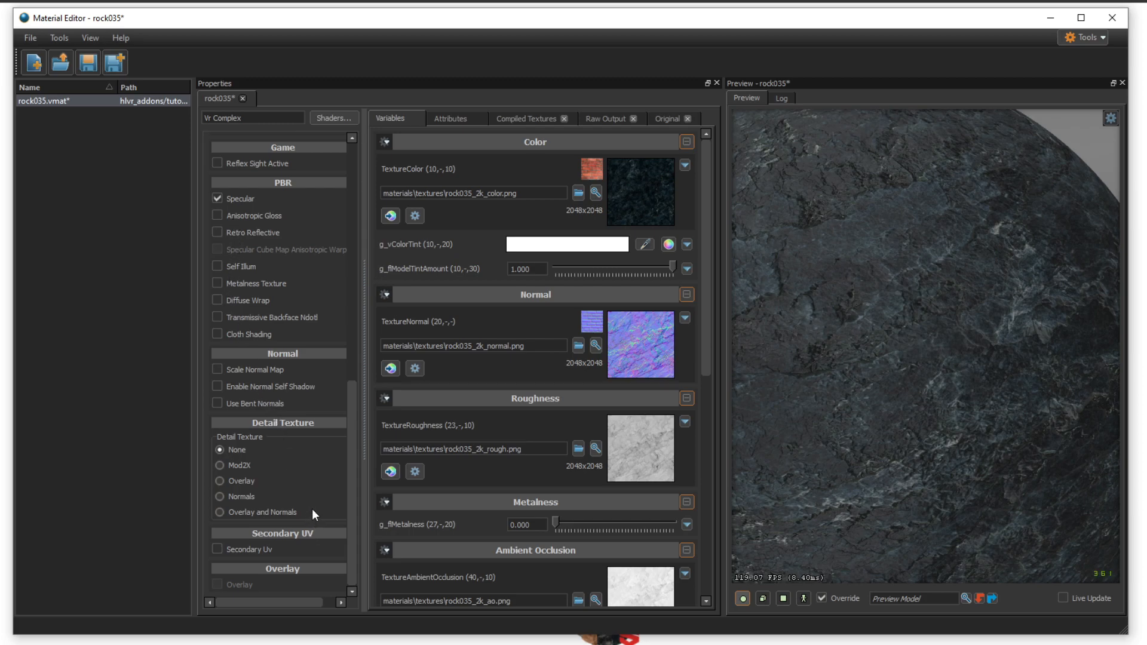
- Check the rock surface once more in the preview and save the changes to the rock035 material
drag(917, 429, 948, 419)
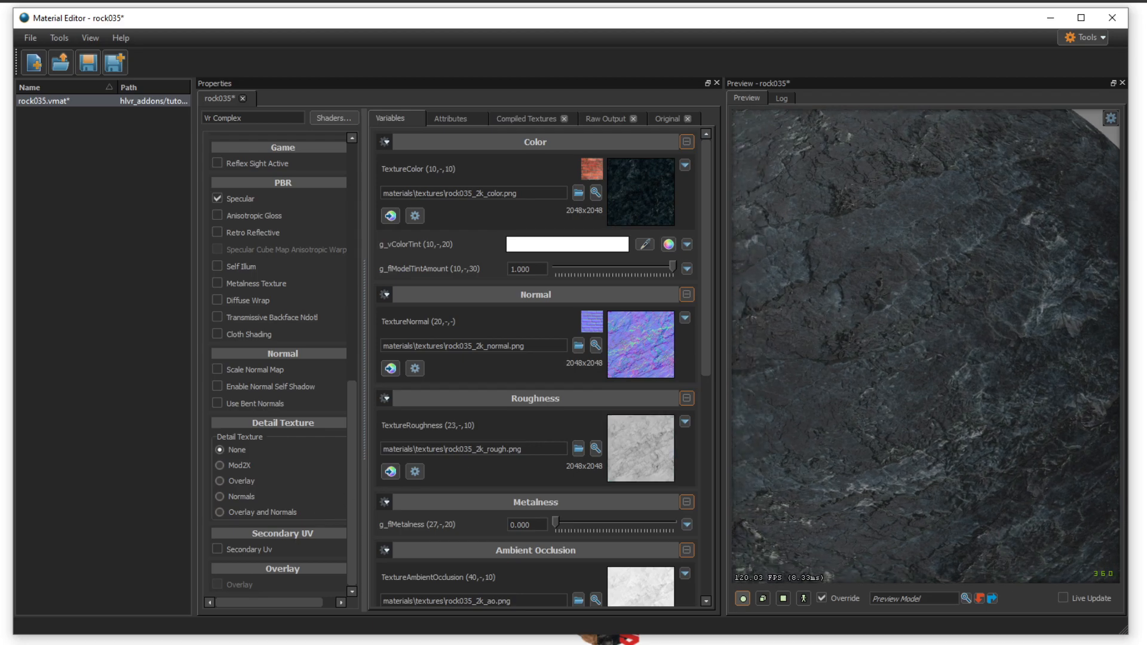
scroll(927, 347, down, 5)
mouse_move(926, 347)
mouse_down()
mouse_move(792, 416)
mouse_move(974, 375)
mouse_move(962, 343)
mouse_move(881, 359)
mouse_move(908, 377)
mouse_move(916, 348)
mouse_up()
key(w)
click(87, 62)
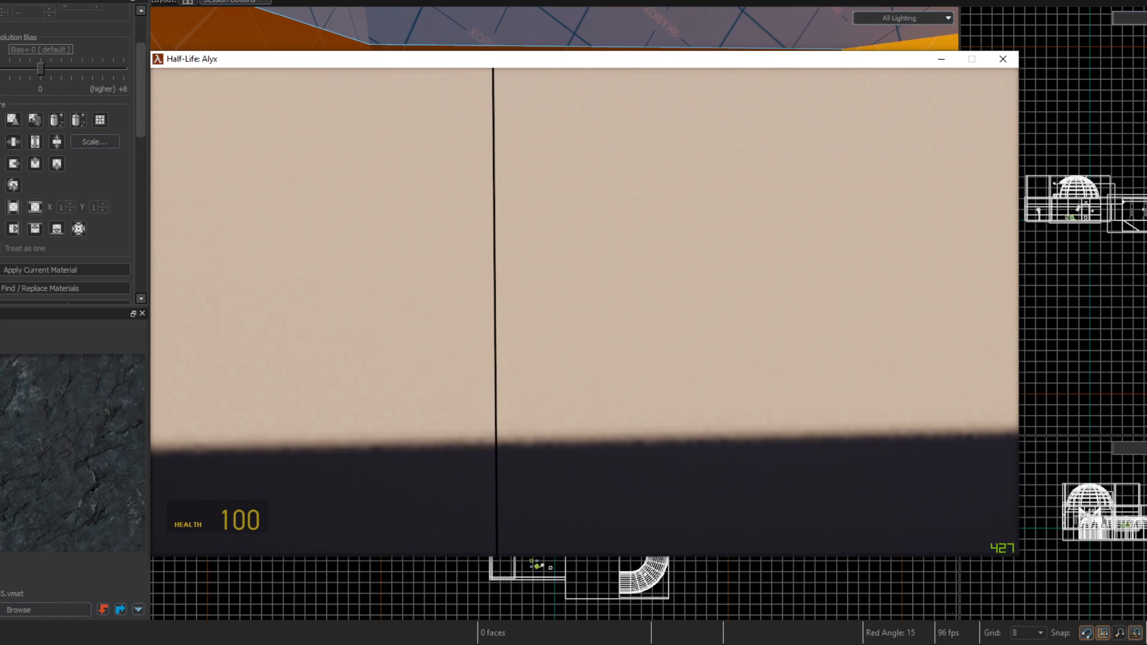
- Walk up to the rock-textured wall in the running Half-Life: Alyx map to examine the material in the game
key(w)
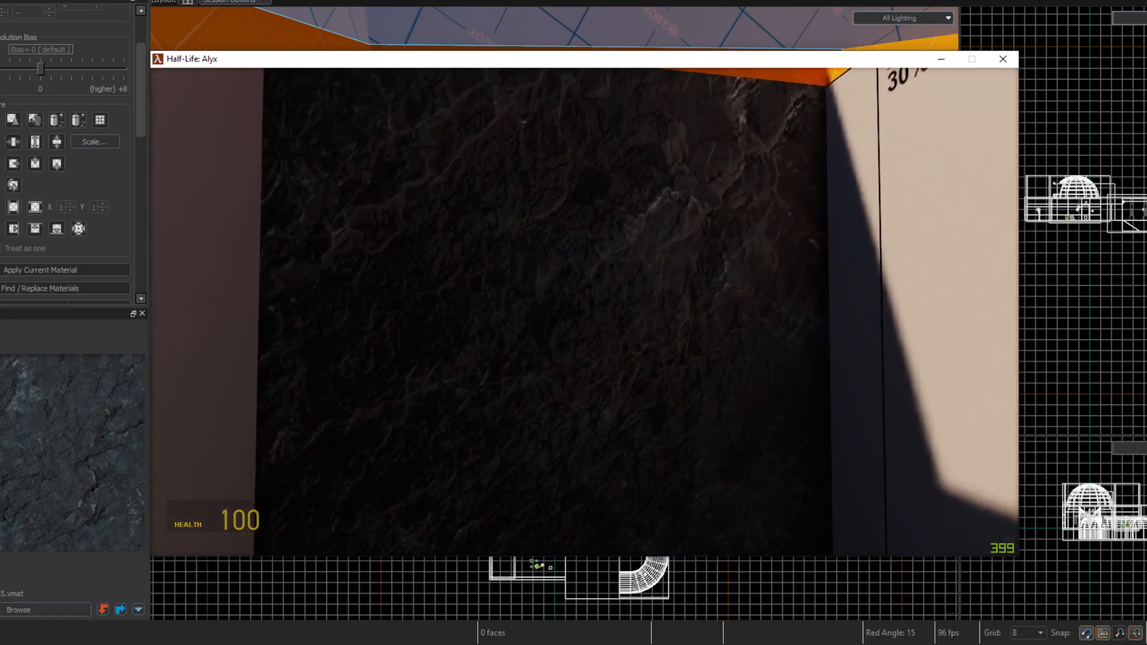
key(w)
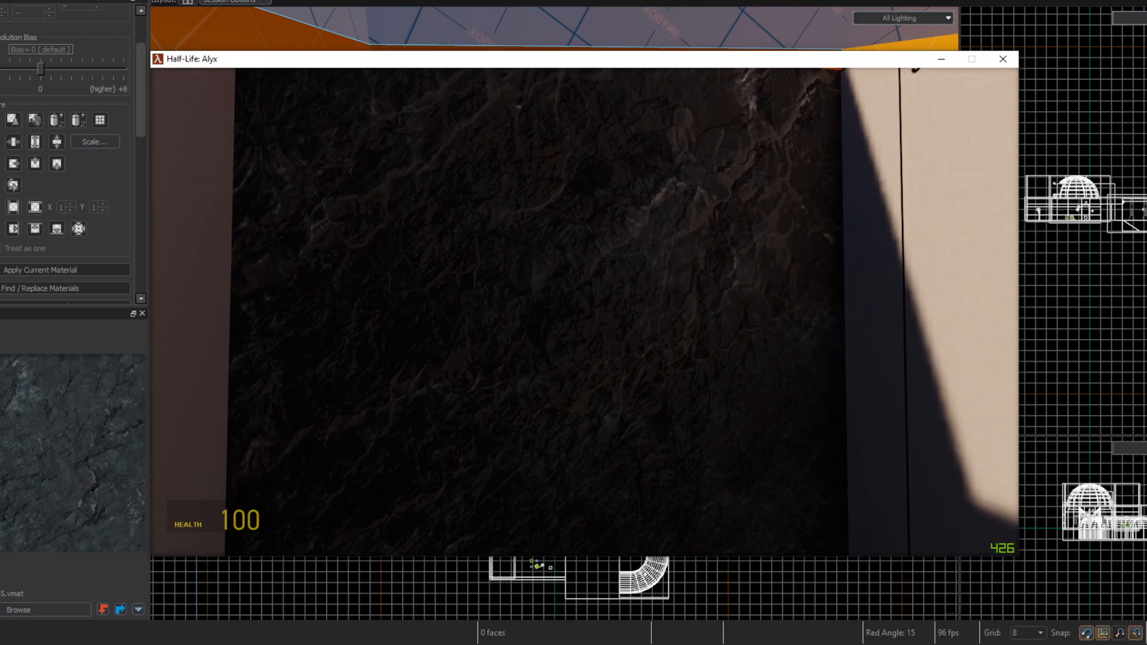